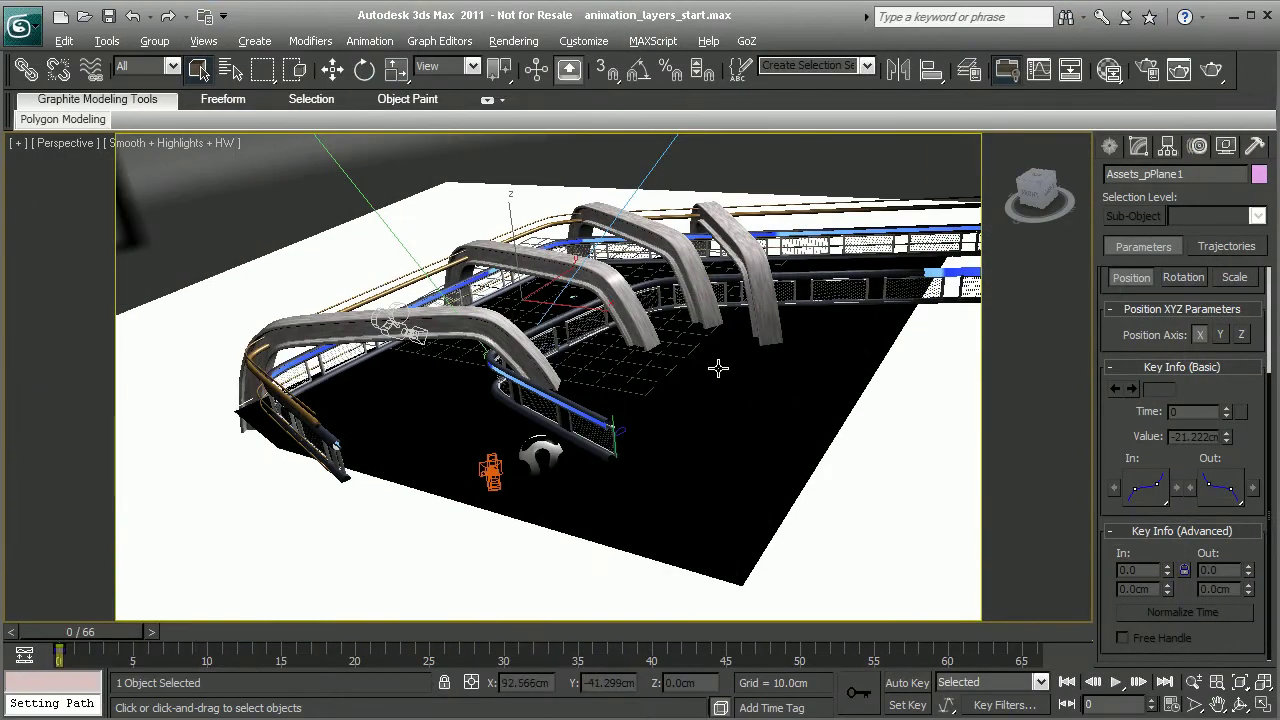
# Step: Select the soccer ball in the Perspective view and switch to the Move tool
pyautogui.moveTo(648, 444); pyautogui.dragTo(694, 477, button='middle')
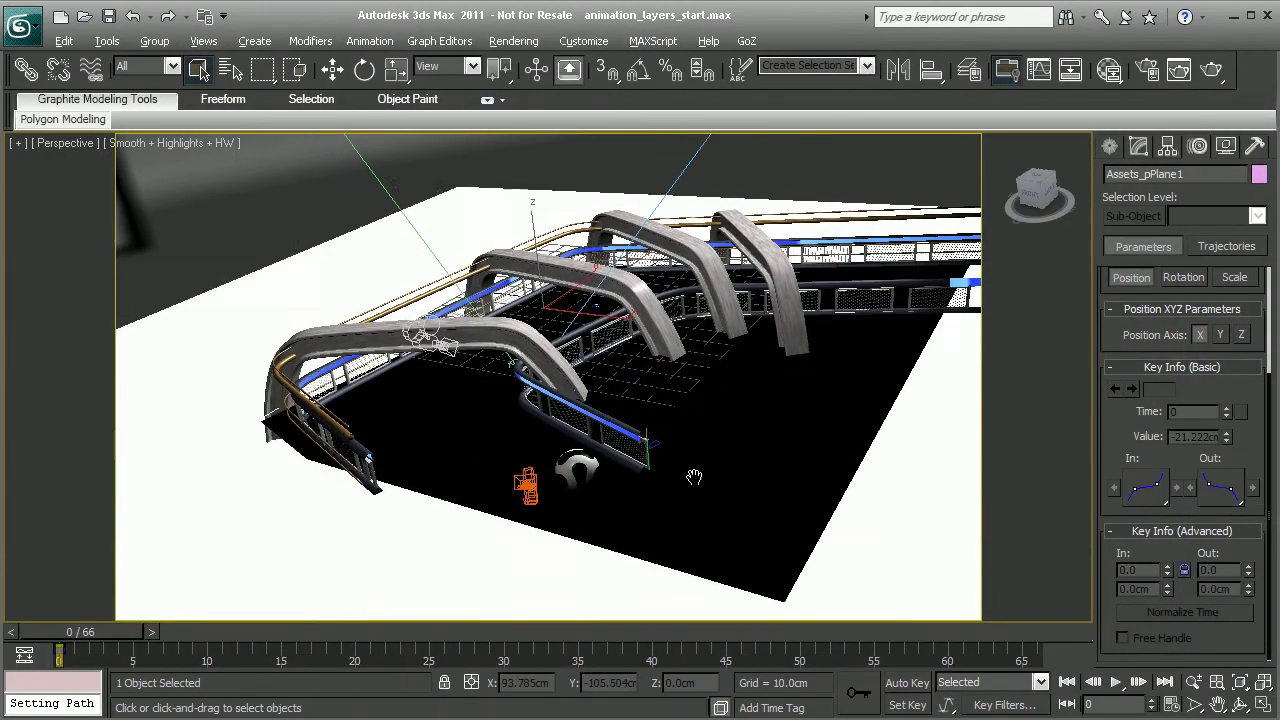
pyautogui.moveTo(663, 517); pyautogui.dragTo(671, 489, button='middle')
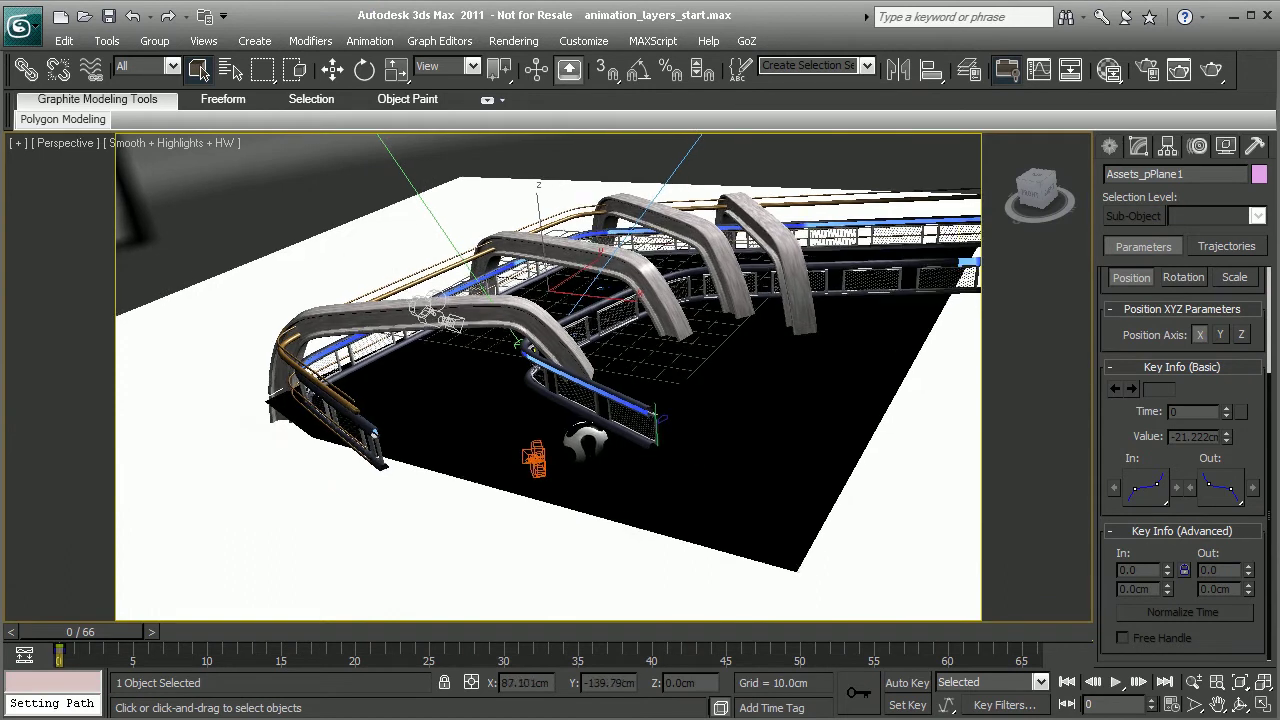
pyautogui.scroll(4, 620, 500)
pyautogui.click(622, 498)
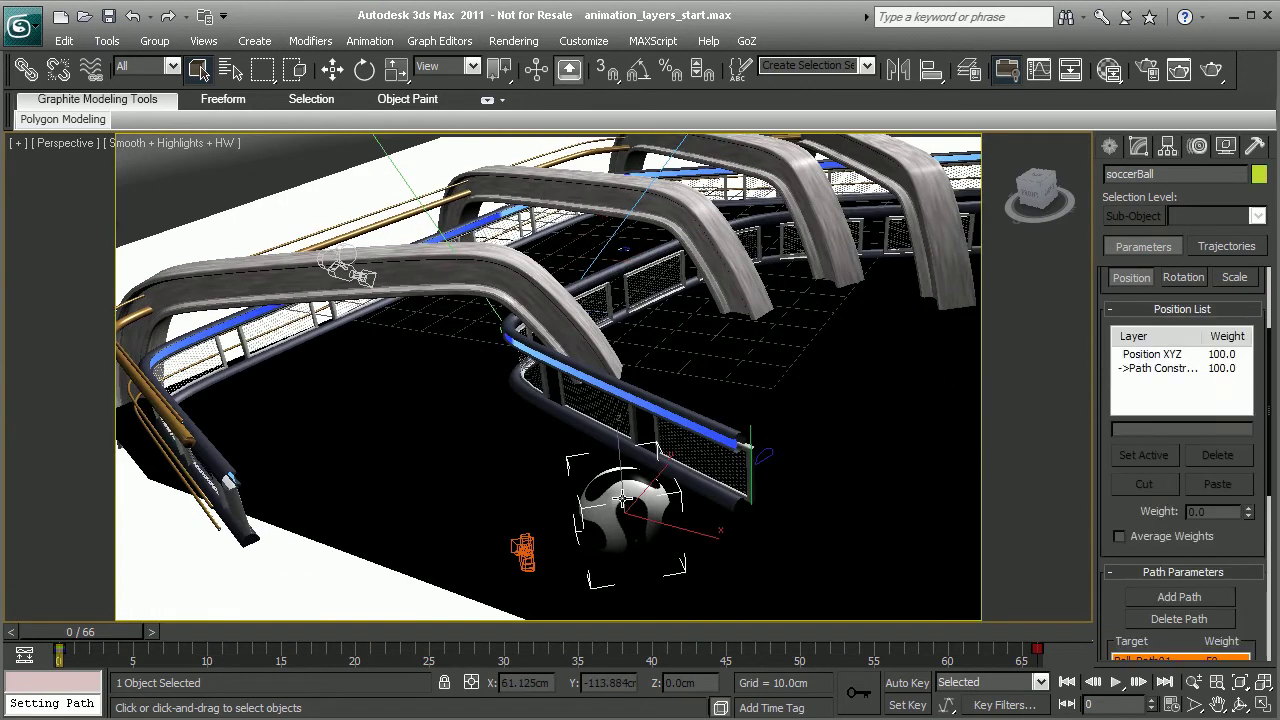
pyautogui.press('w')
# Step: Orbit around the arches and rails to view the ball's Position XYZ and Path Constraint setup
pyautogui.keyDown('alt'); pyautogui.moveTo(622, 498); pyautogui.dragTo(612, 345, button='middle'); pyautogui.keyUp('alt')
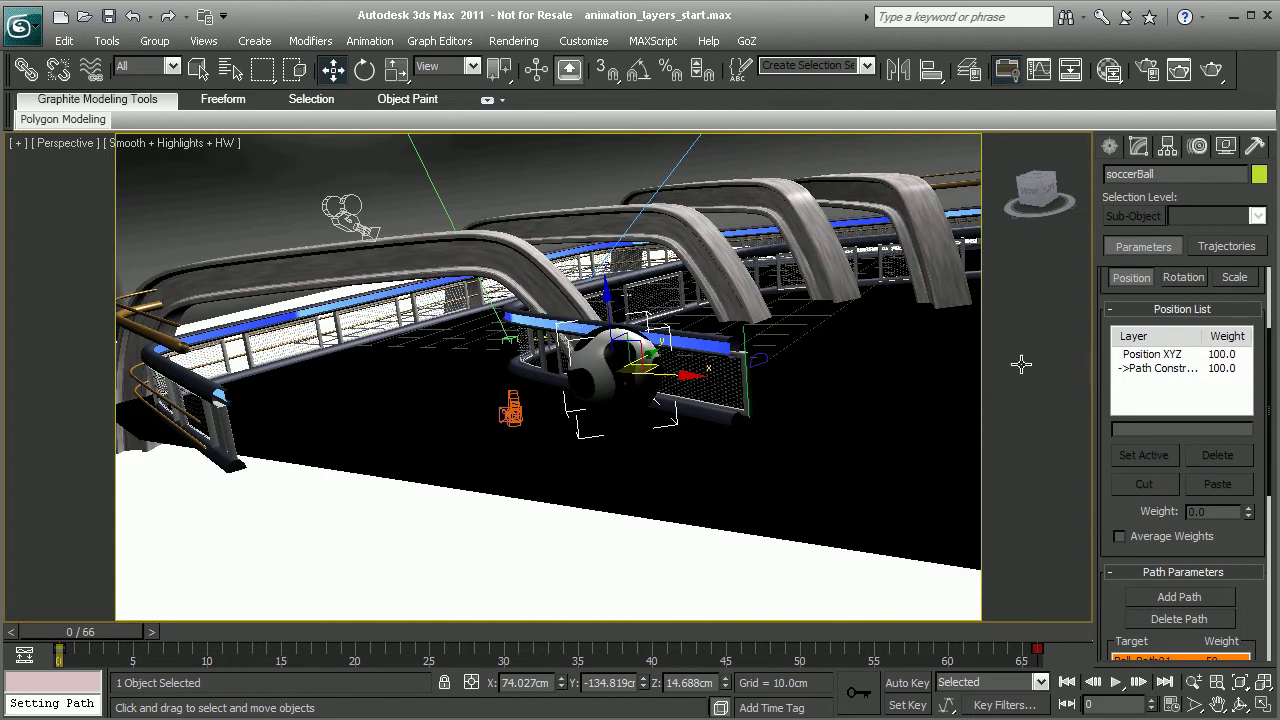
pyautogui.keyDown('alt'); pyautogui.moveTo(740, 375); pyautogui.dragTo(634, 441, button='middle'); pyautogui.keyUp('alt')
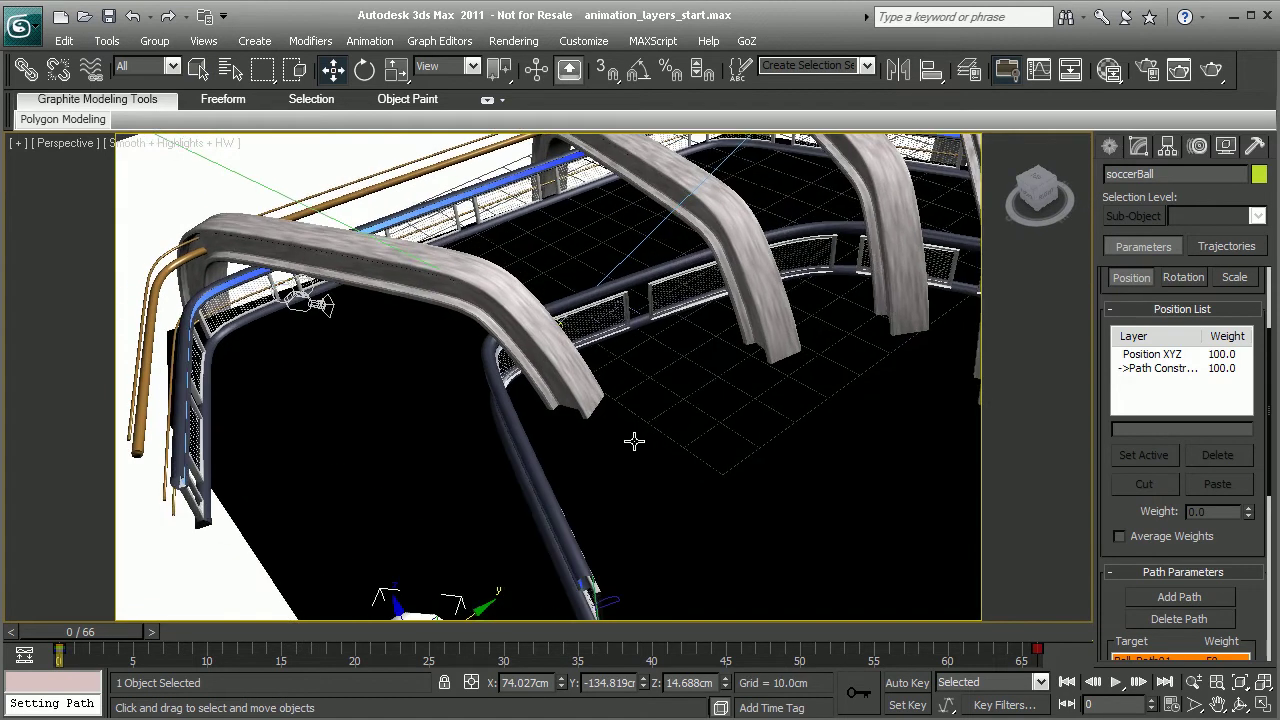
pyautogui.keyDown('alt'); pyautogui.moveTo(446, 471); pyautogui.dragTo(548, 453, button='middle'); pyautogui.keyUp('alt')
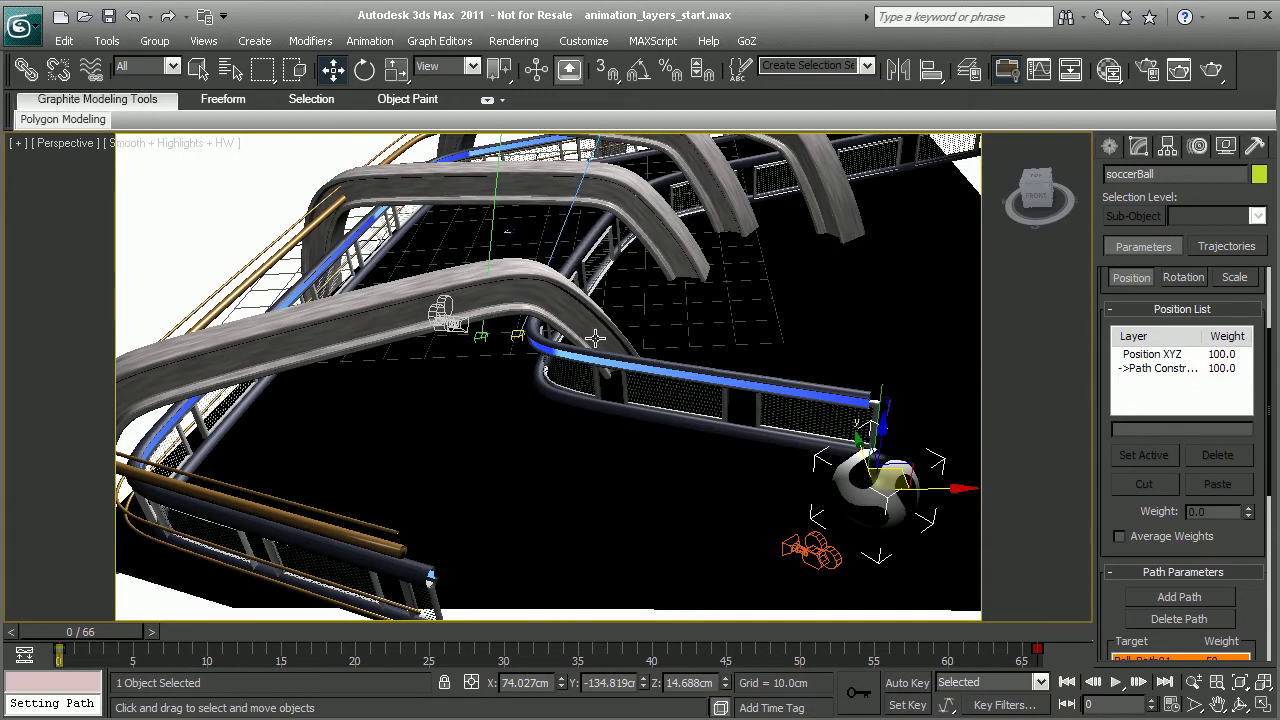
pyautogui.keyDown('alt'); pyautogui.moveTo(623, 434); pyautogui.dragTo(599, 400, button='middle'); pyautogui.keyUp('alt')
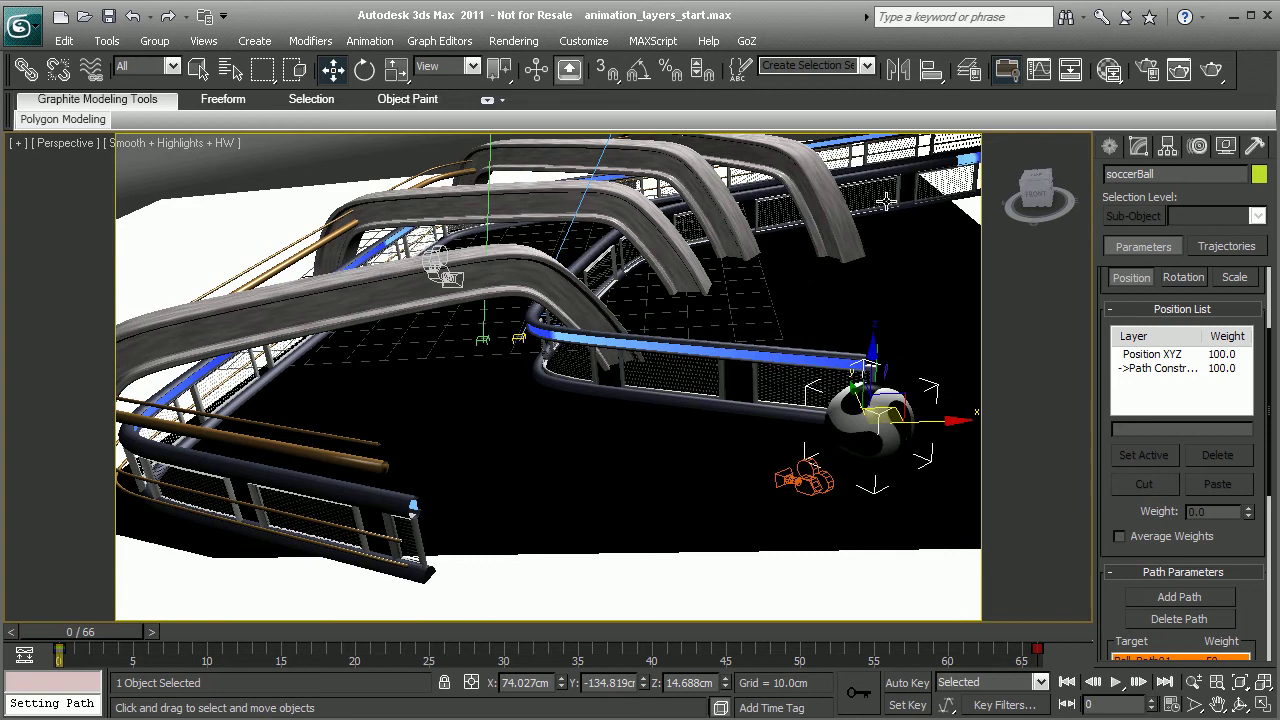
pyautogui.keyDown('alt'); pyautogui.moveTo(857, 360); pyautogui.dragTo(758, 427, button='middle'); pyautogui.keyUp('alt')
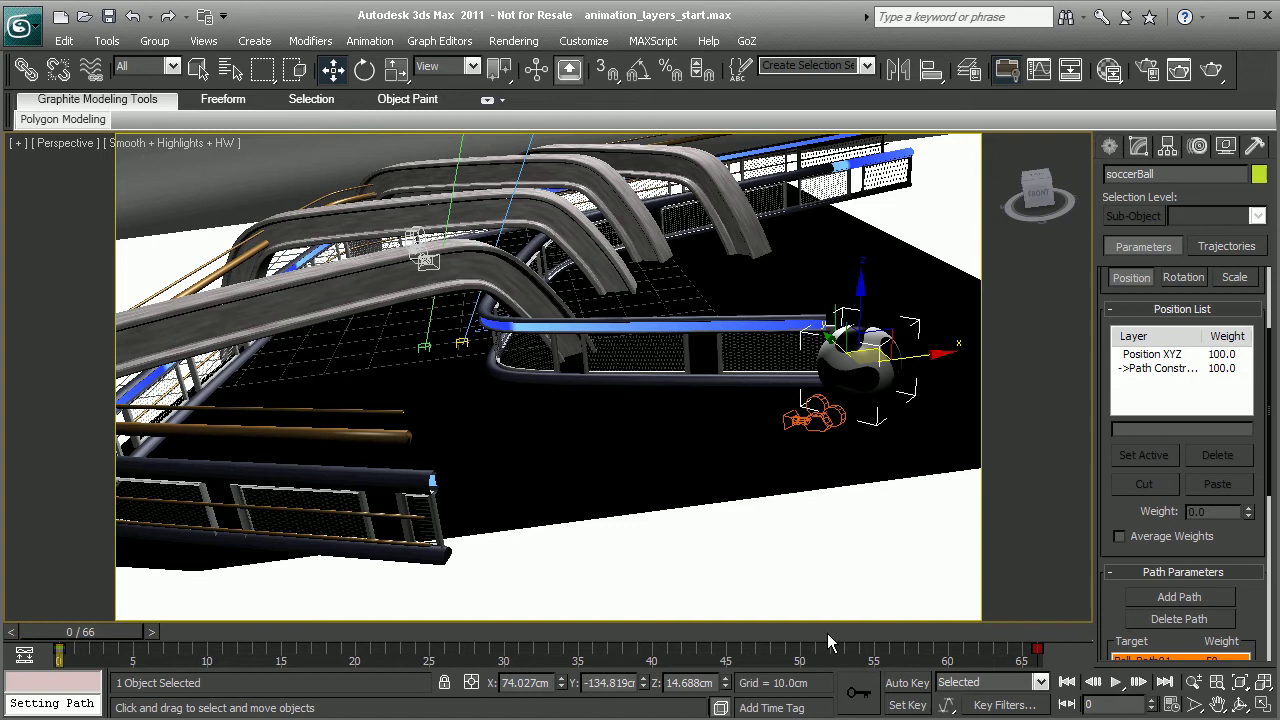
pyautogui.keyDown('alt'); pyautogui.moveTo(737, 338); pyautogui.dragTo(713, 352, button='middle'); pyautogui.keyUp('alt')
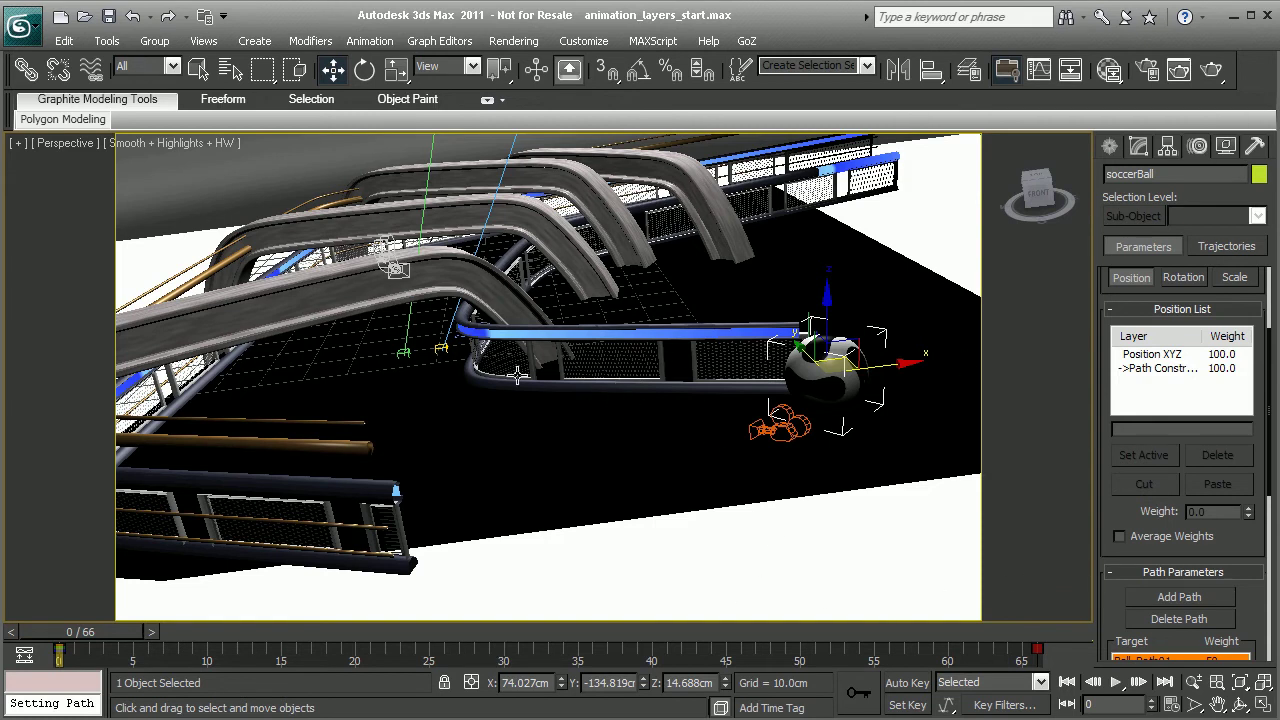
pyautogui.moveTo(610, 335)
pyautogui.keyDown('alt'); pyautogui.mouseDown(button='middle')
pyautogui.moveTo(570, 345)
pyautogui.moveTo(625, 327)
pyautogui.mouseUp(button='middle'); pyautogui.keyUp('alt')
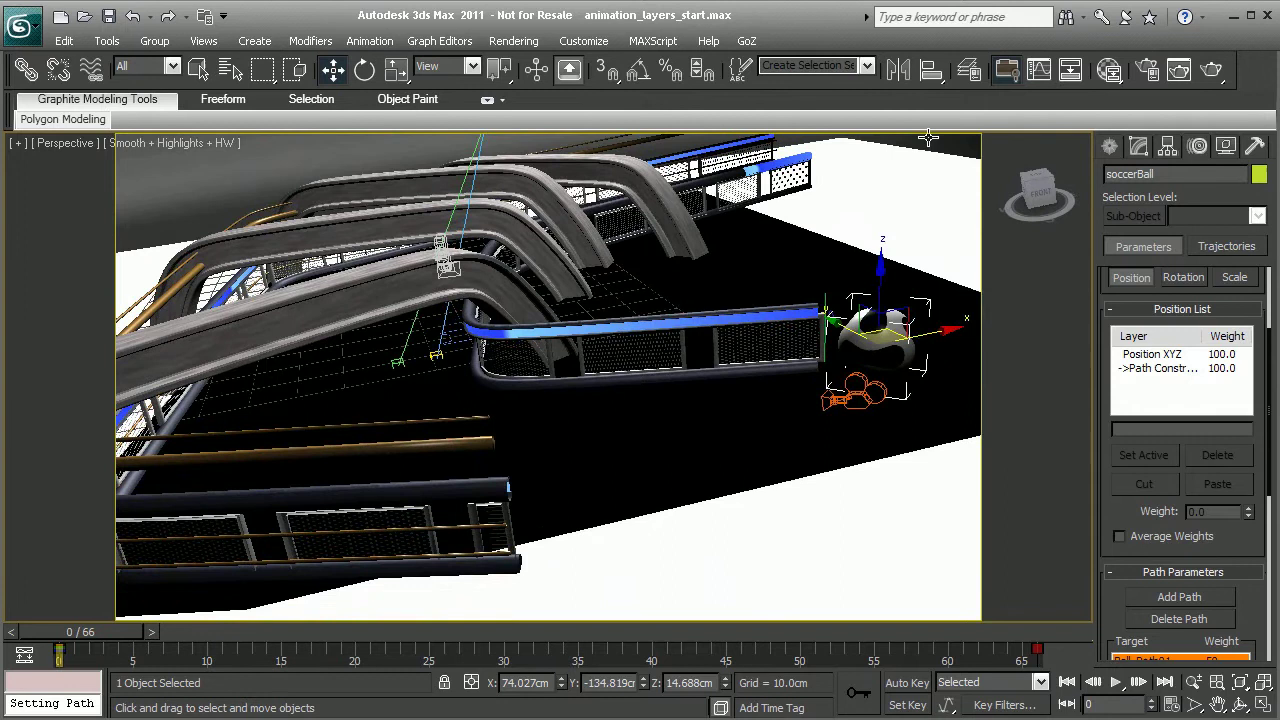
# Step: Show the floating Animation Layers toolbar and move it near the top of the viewport
pyautogui.rightClick(876, 87)
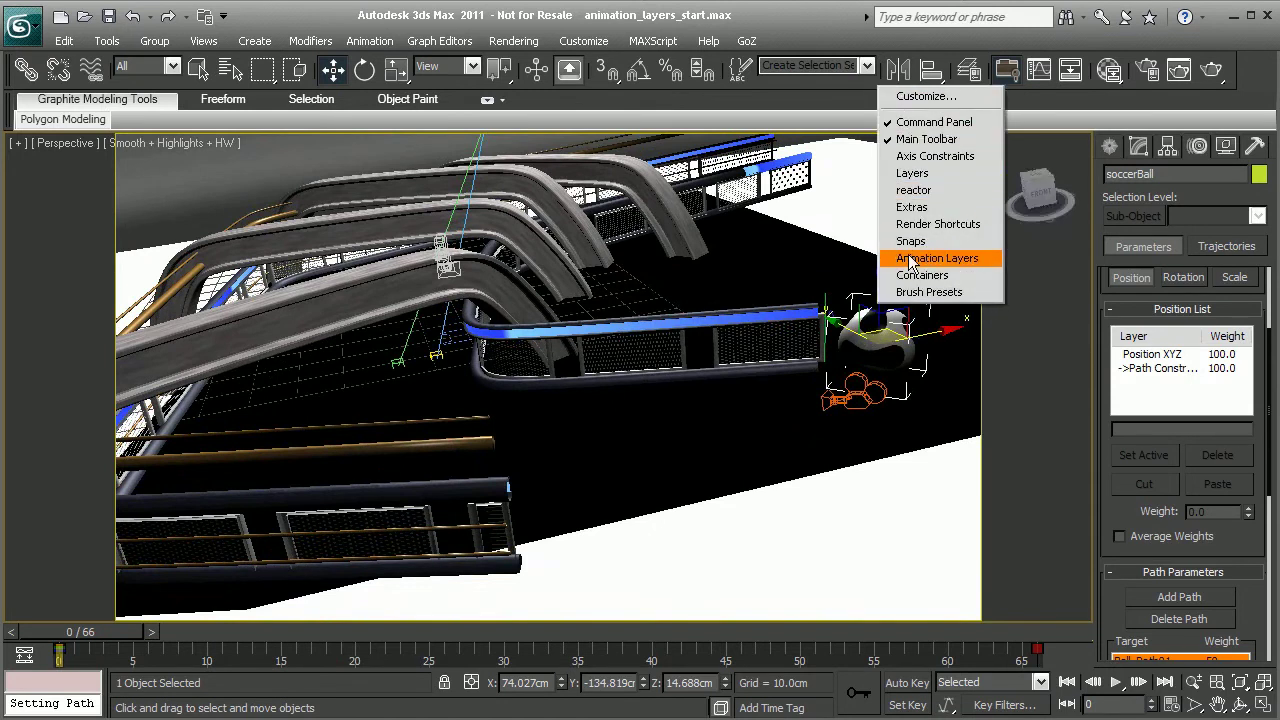
pyautogui.click(947, 258)
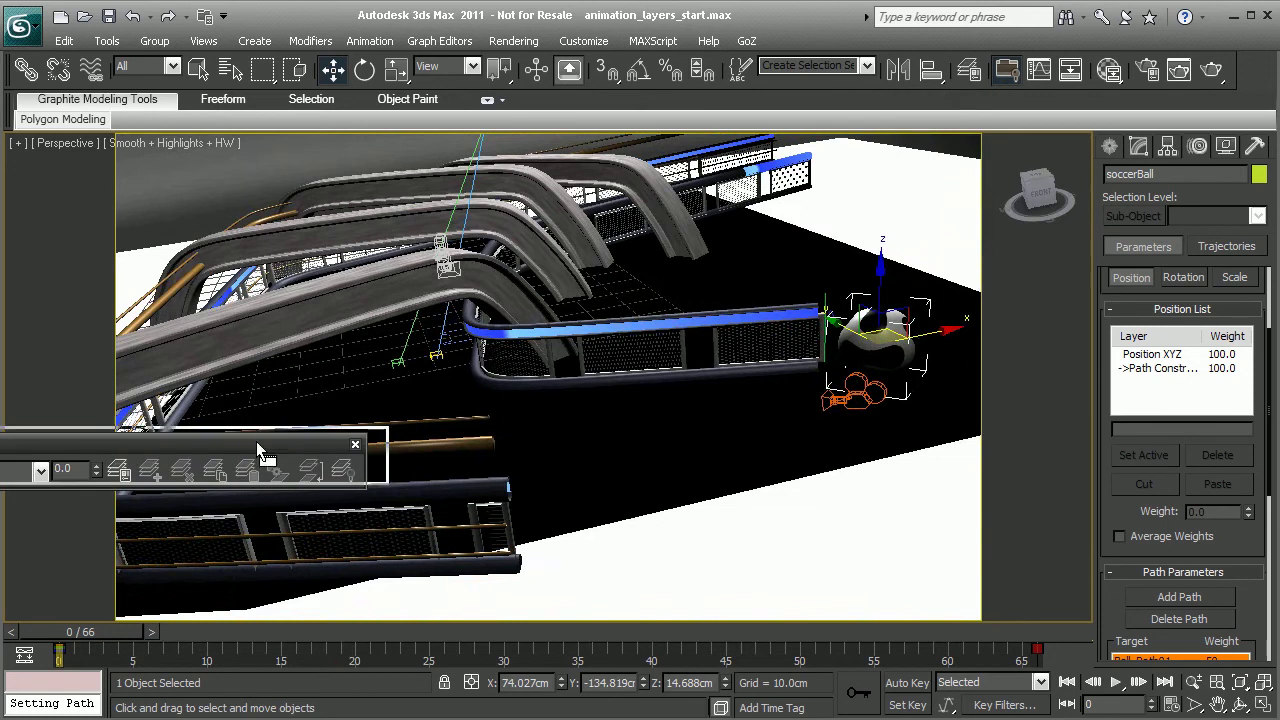
pyautogui.moveTo(256, 441); pyautogui.dragTo(646, 272)
pyautogui.click(369, 41)
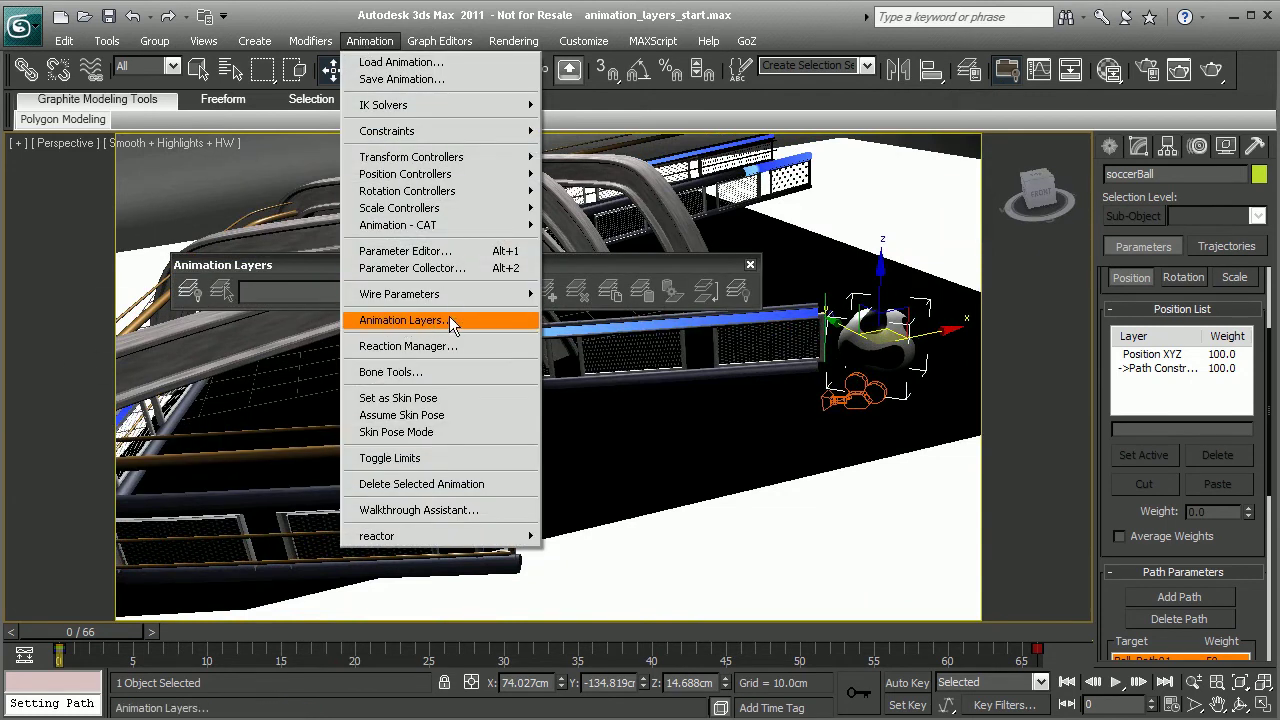
pyautogui.click(599, 270)
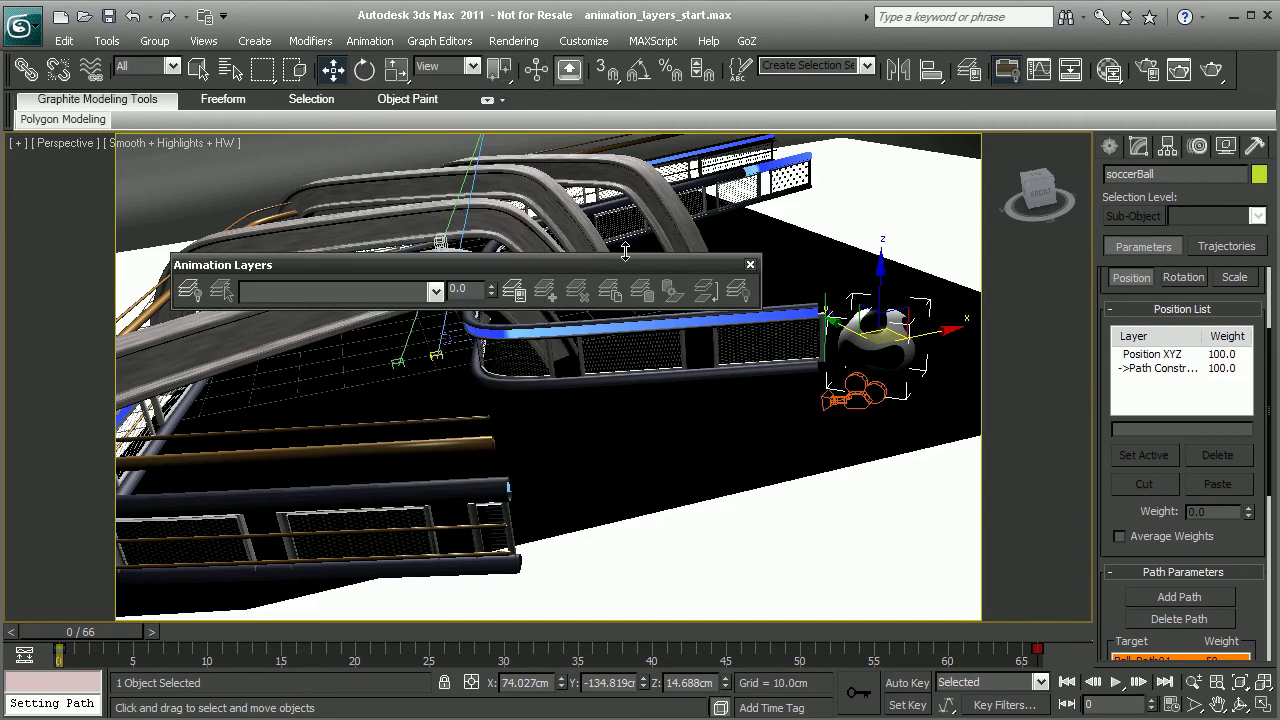
pyautogui.moveTo(360, 272); pyautogui.dragTo(466, 214)
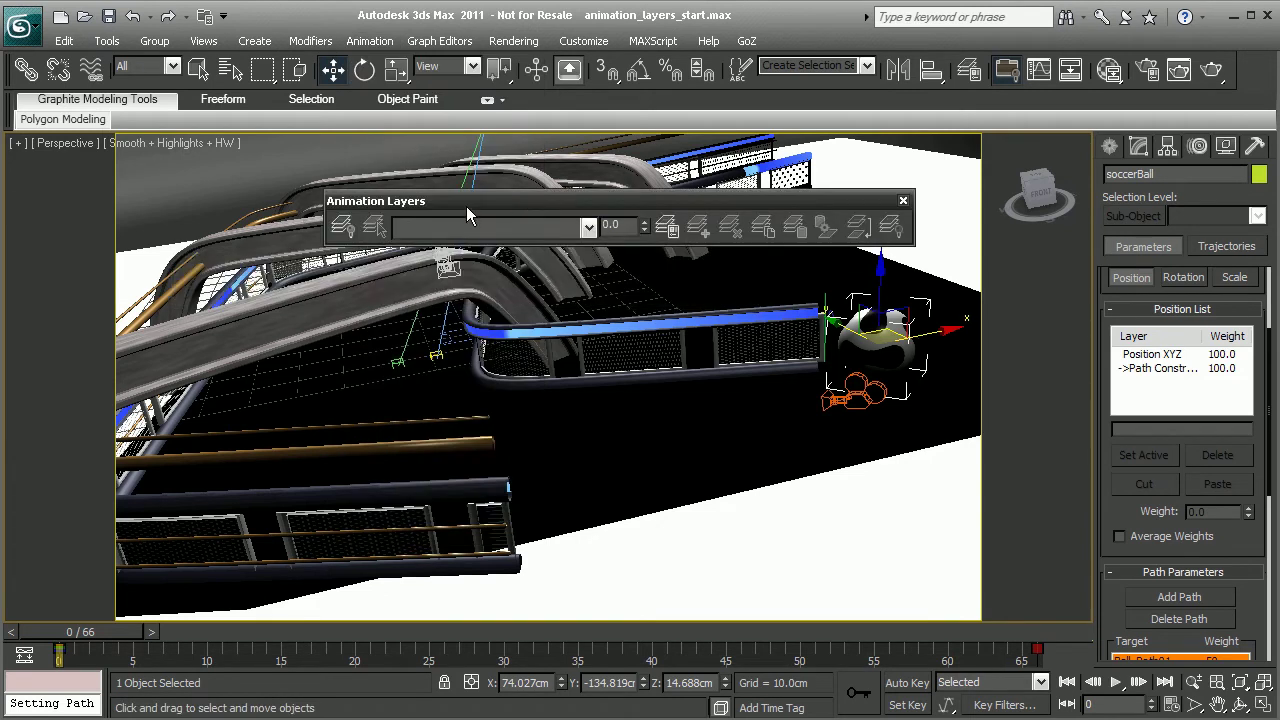
# Step: Enable animation layers on the soccerBall with Position and Scale checked and Rotation unchecked
pyautogui.click(343, 230)
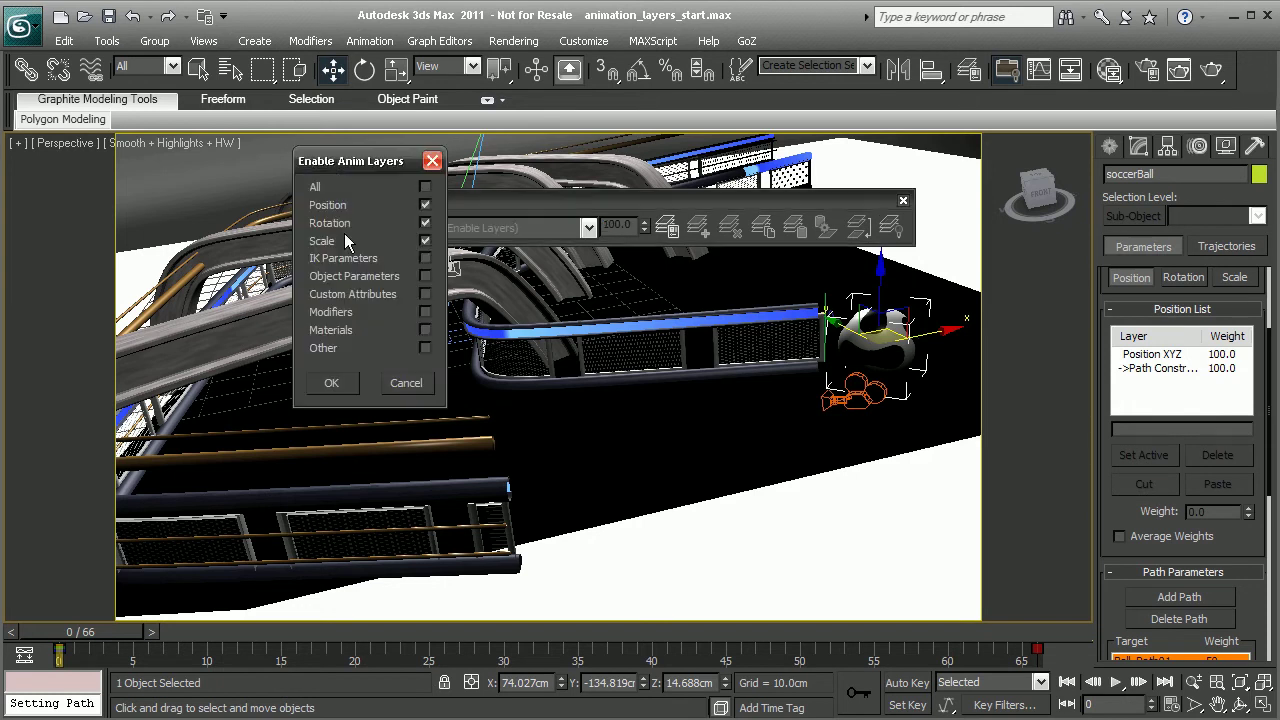
pyautogui.click(425, 241)
pyautogui.click(424, 240)
pyautogui.click(425, 223)
pyautogui.click(331, 383)
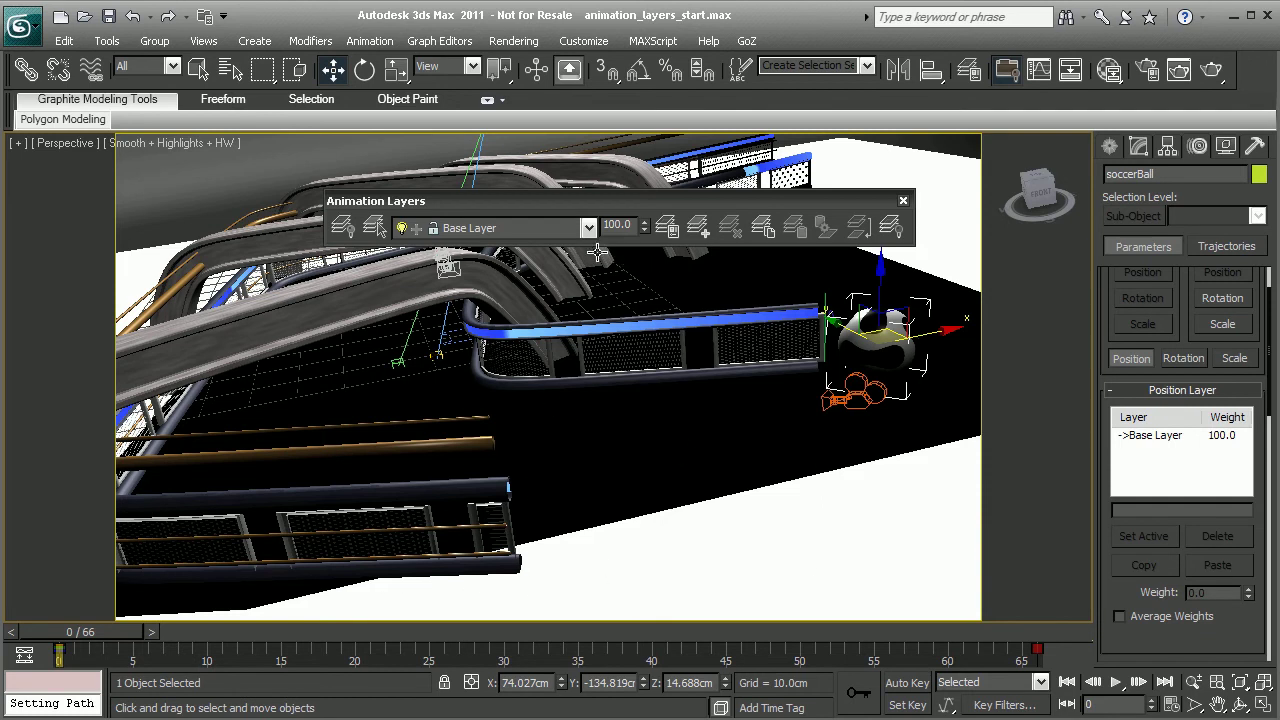
# Step: Add an animation layer named Ball_Bounce using the default controller type
pyautogui.click(699, 229)
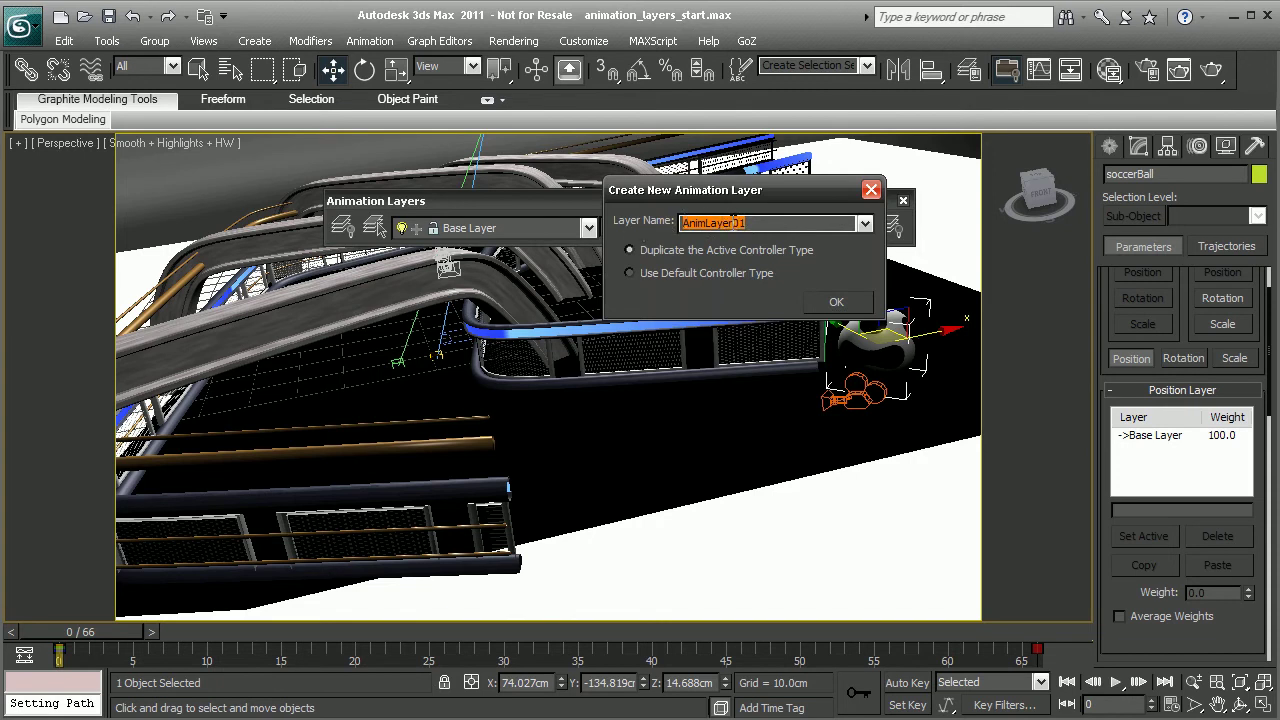
pyautogui.write('Ball_Bounce')
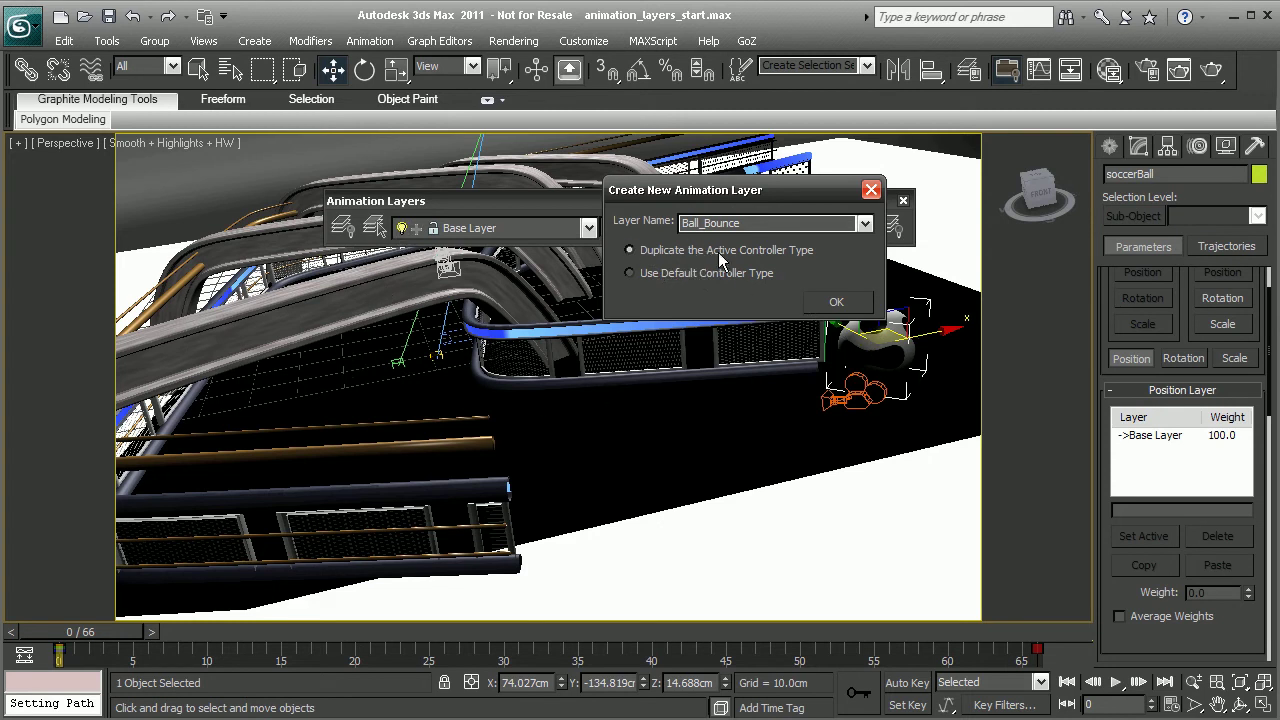
pyautogui.click(672, 273)
pyautogui.click(835, 302)
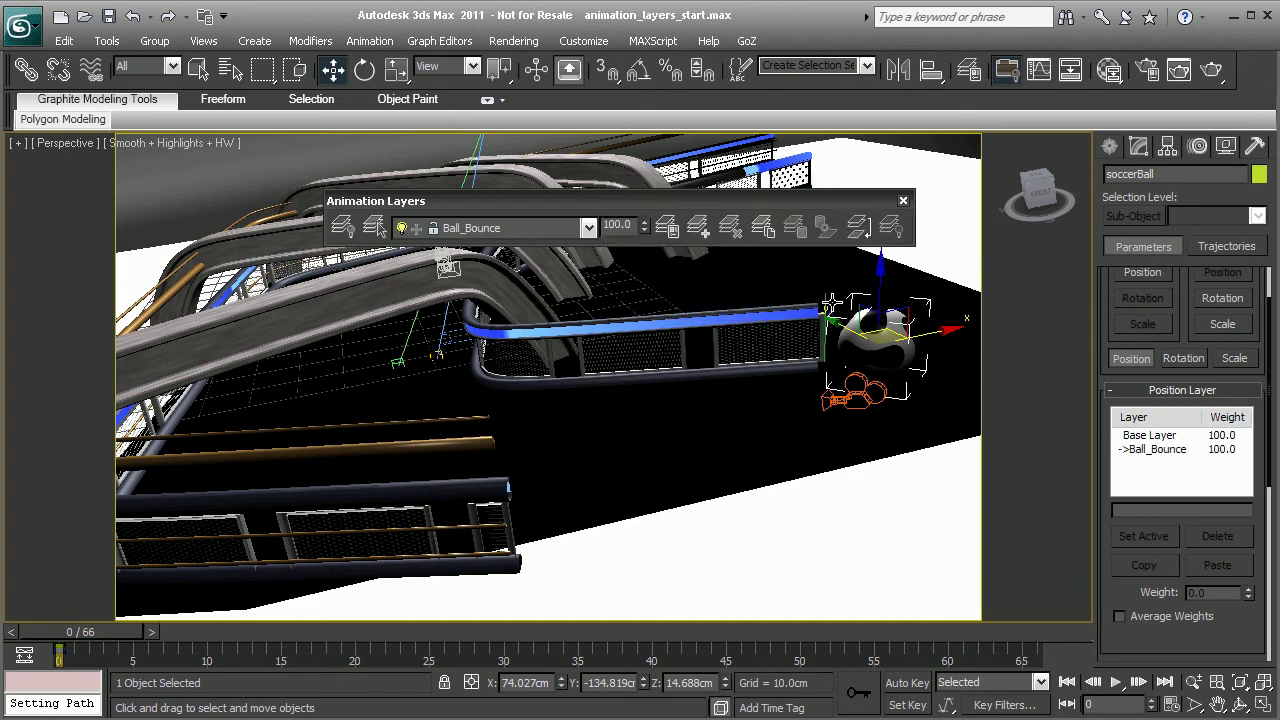
pyautogui.moveTo(110, 632)
pyautogui.mouseDown()
pyautogui.moveTo(493, 636)
pyautogui.moveTo(110, 632)
pyautogui.mouseUp()
pyautogui.moveTo(110, 636); pyautogui.dragTo(126, 600)
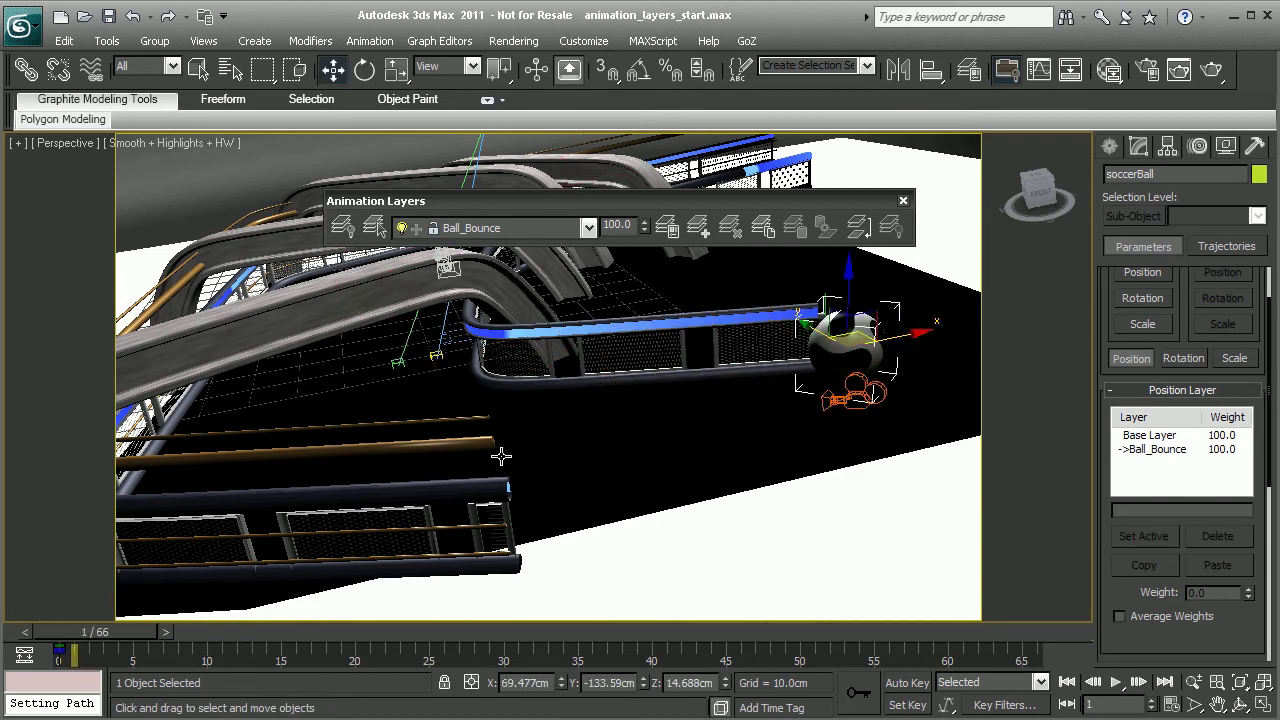
pyautogui.keyDown('alt'); pyautogui.moveTo(571, 371); pyautogui.dragTo(520, 450, button='middle'); pyautogui.keyUp('alt')
pyautogui.moveTo(133, 628)
pyautogui.mouseDown()
pyautogui.moveTo(165, 630)
pyautogui.moveTo(118, 630)
pyautogui.mouseUp()
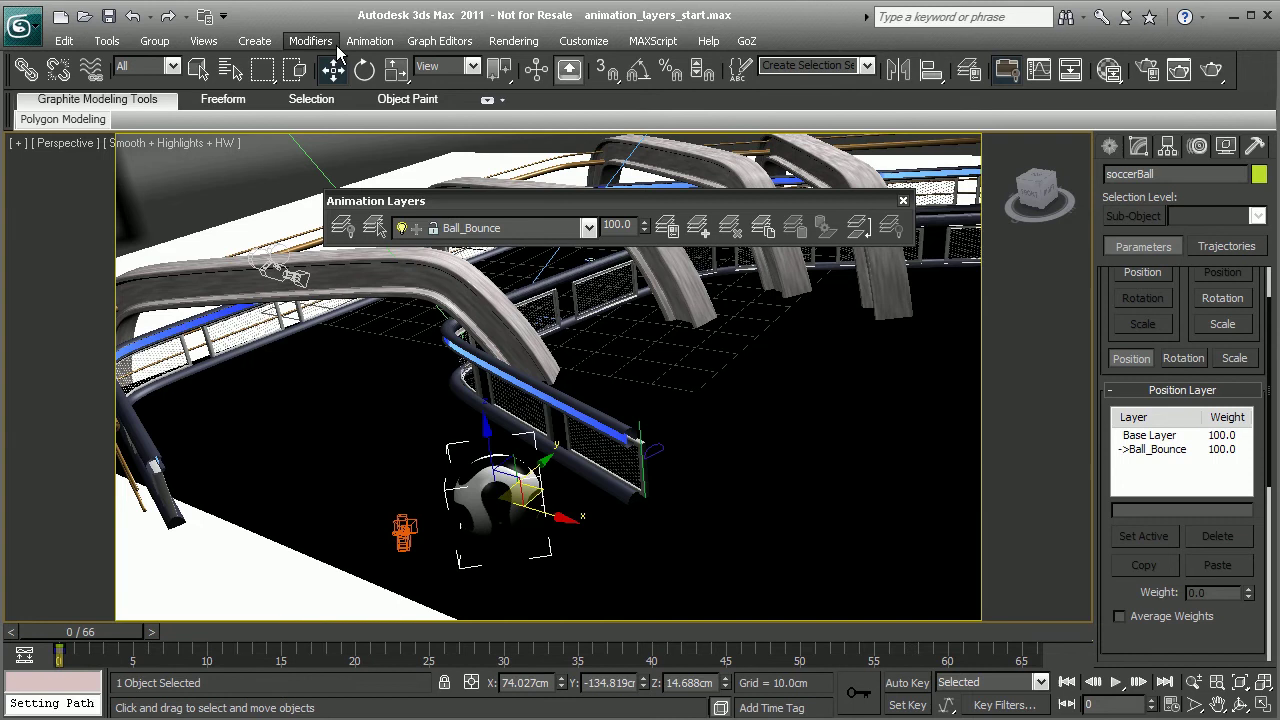
# Step: Change the viewport layout to two vertical side-by-side panes, Top and Front
pyautogui.click(203, 41)
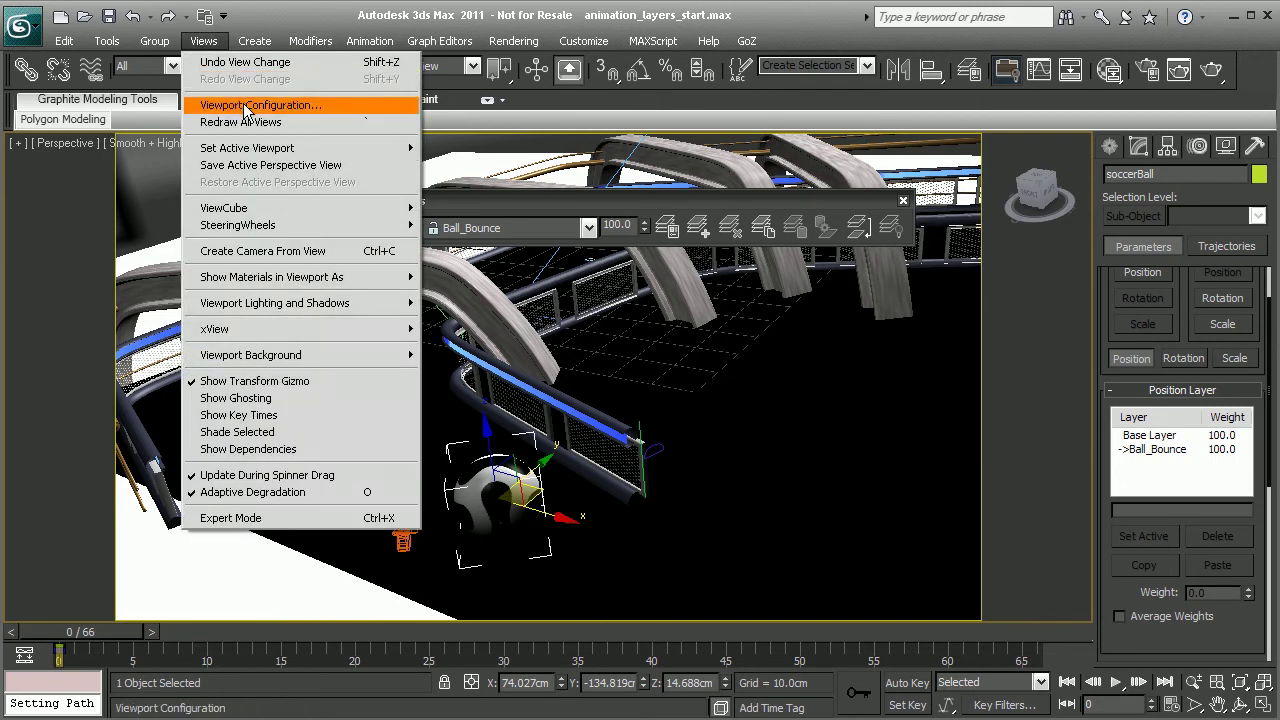
pyautogui.click(248, 104)
pyautogui.click(570, 181)
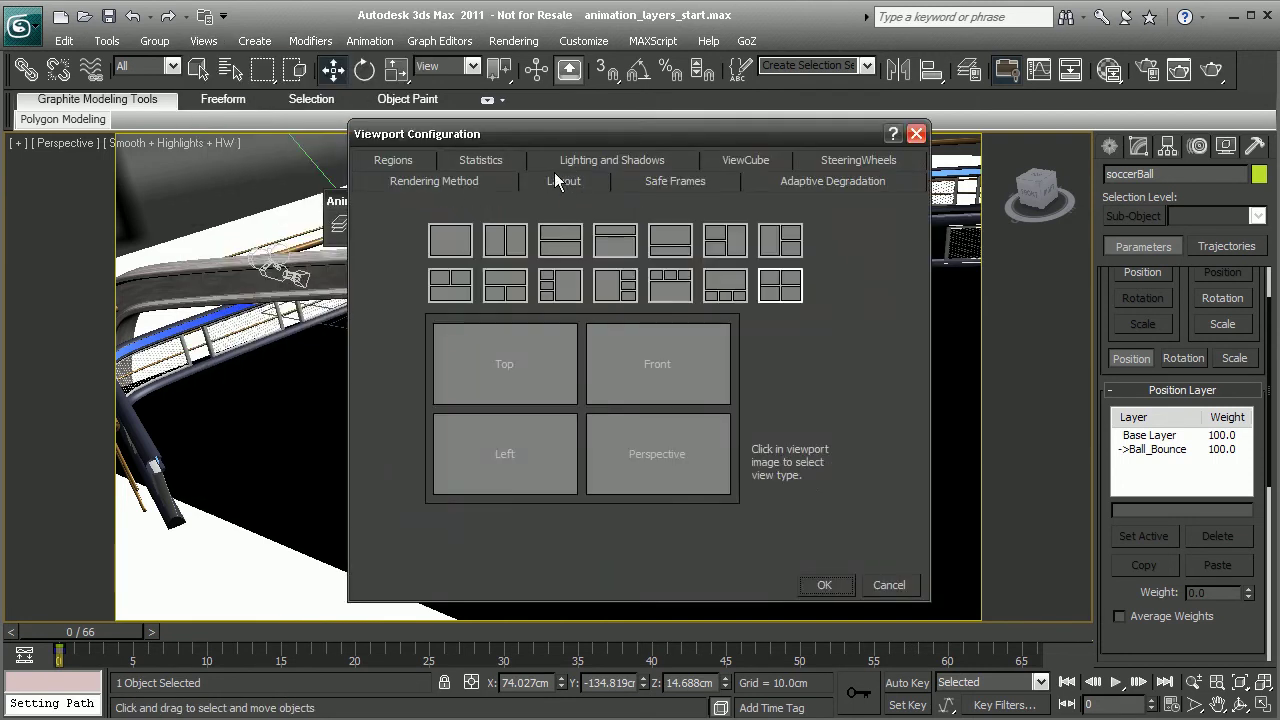
pyautogui.click(507, 242)
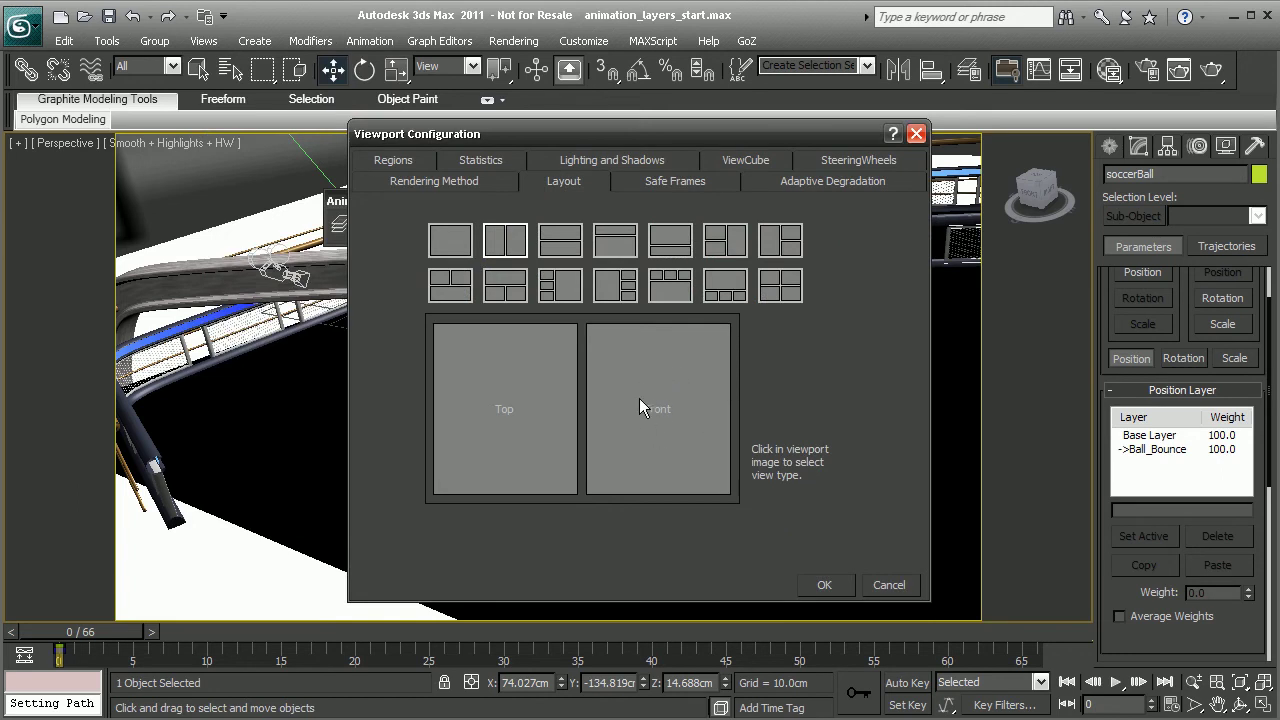
pyautogui.click(825, 585)
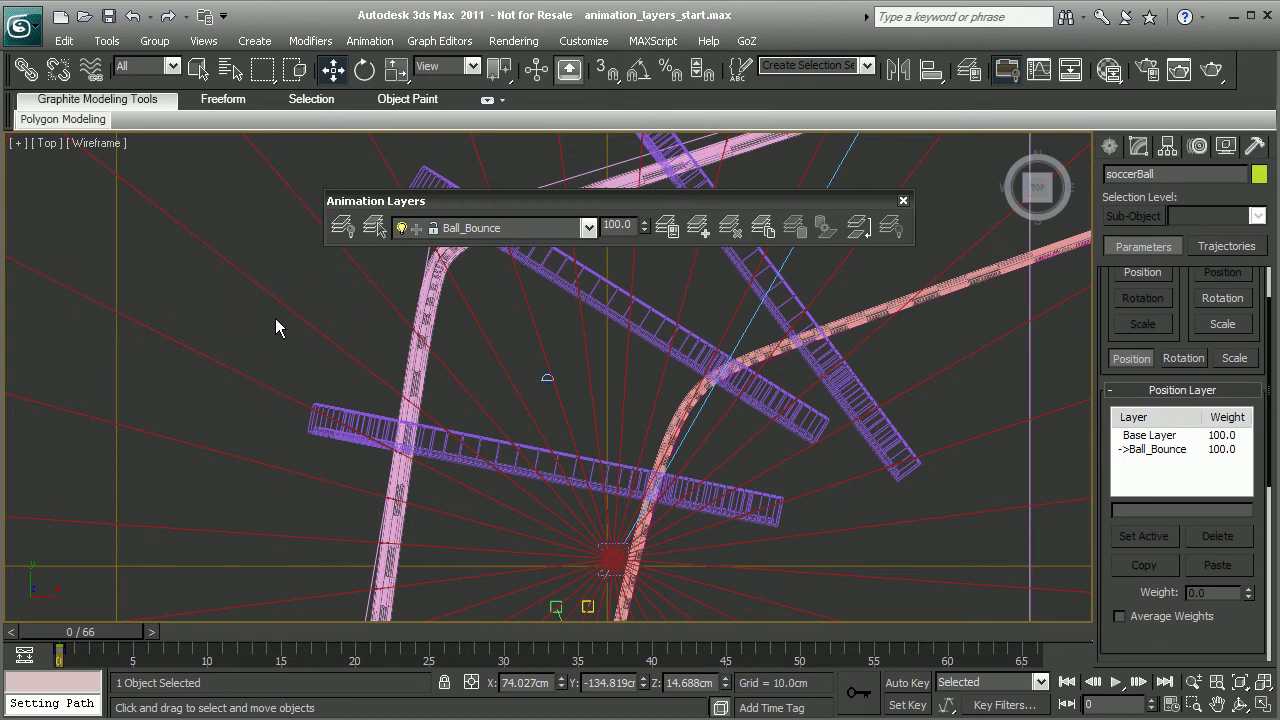
# Step: Set the left pane to the camera1 view and the right pane to a shaded Perspective view
pyautogui.hotkey('alt', 'w')
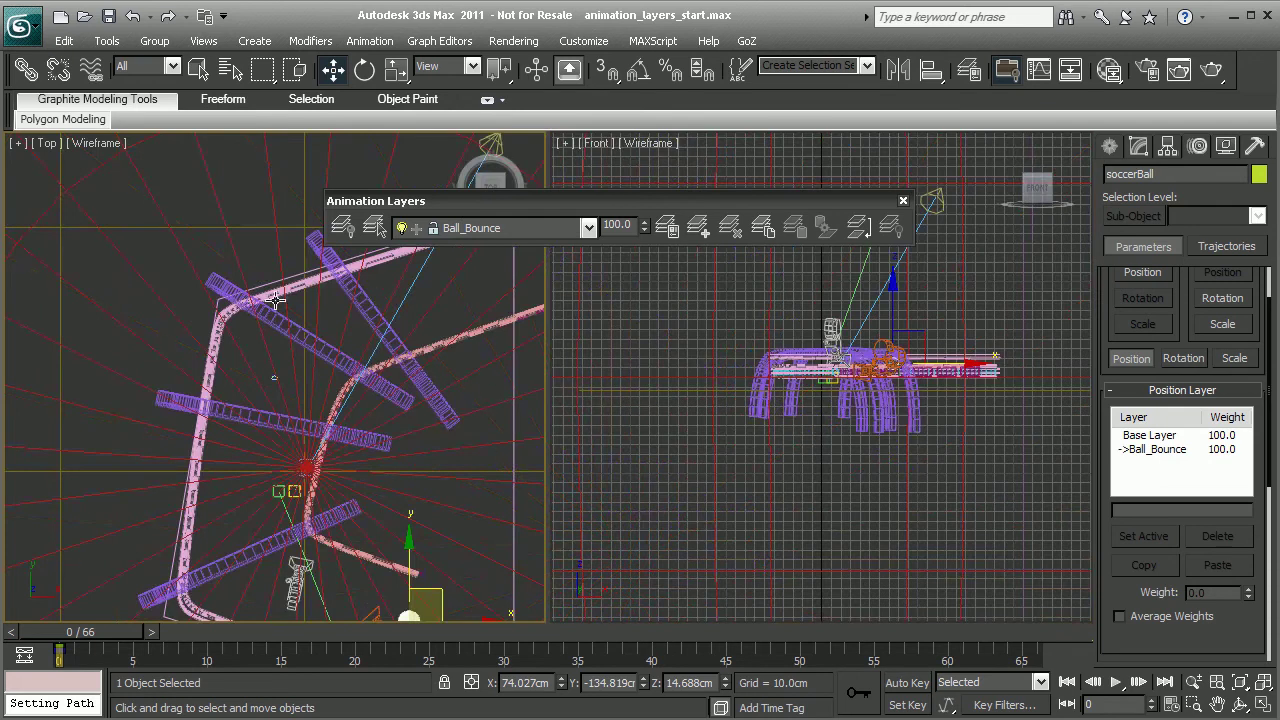
pyautogui.click(47, 144)
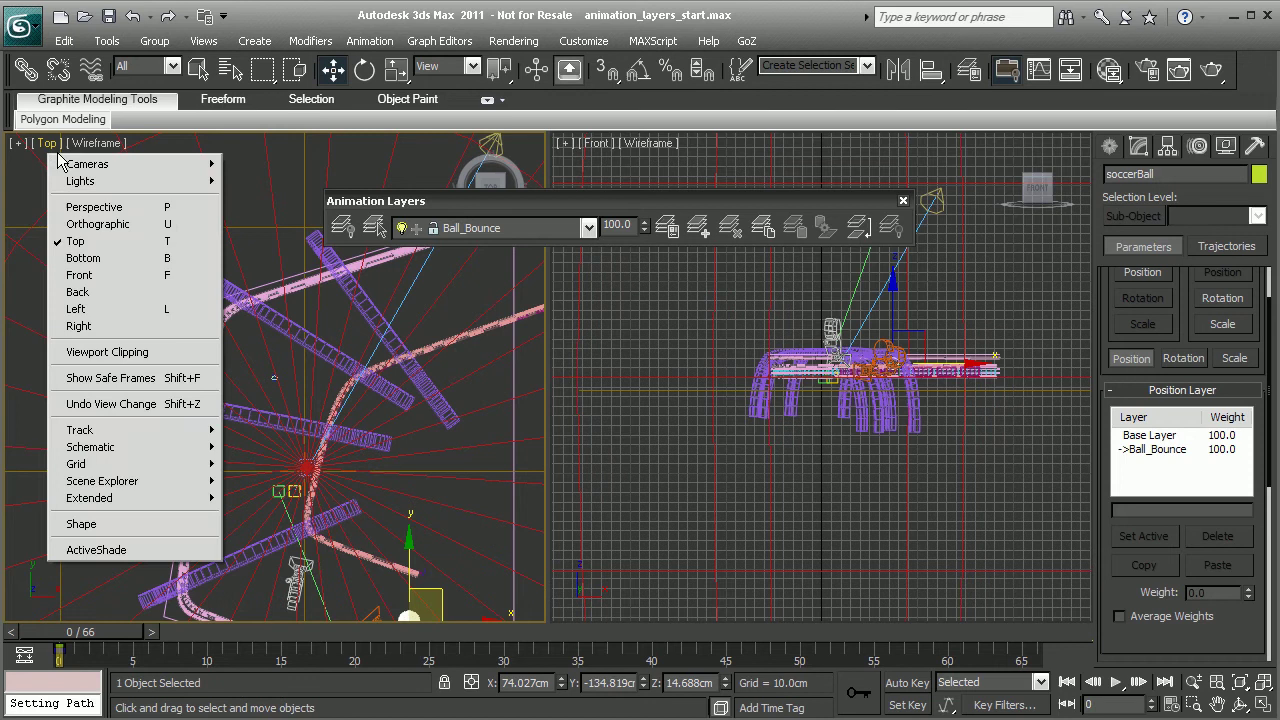
pyautogui.moveTo(88, 165)
pyautogui.click(272, 166)
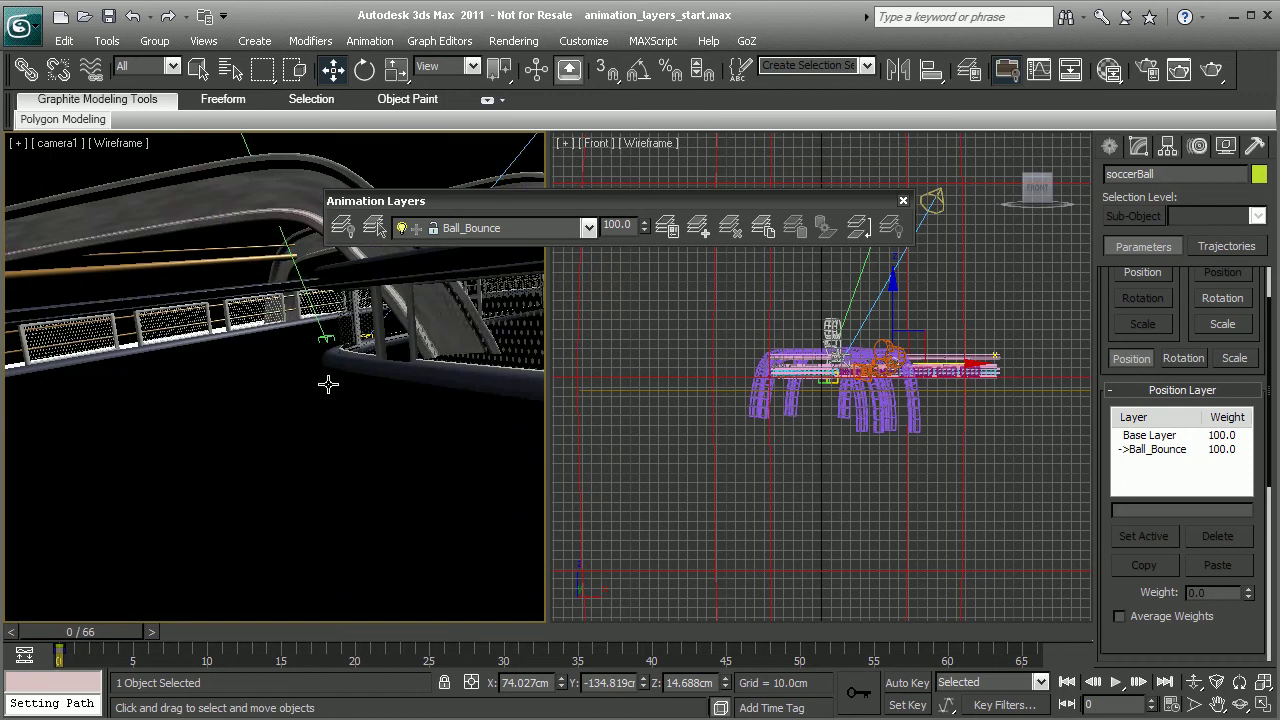
pyautogui.click(598, 144)
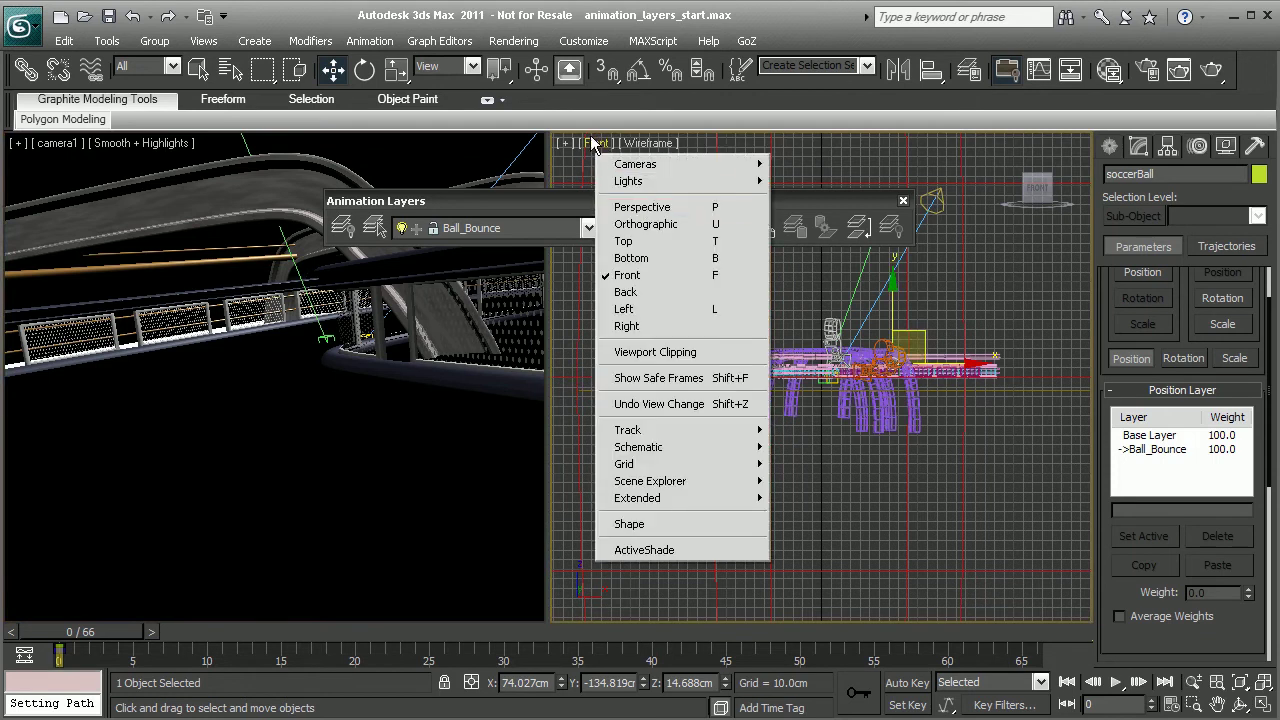
pyautogui.click(666, 208)
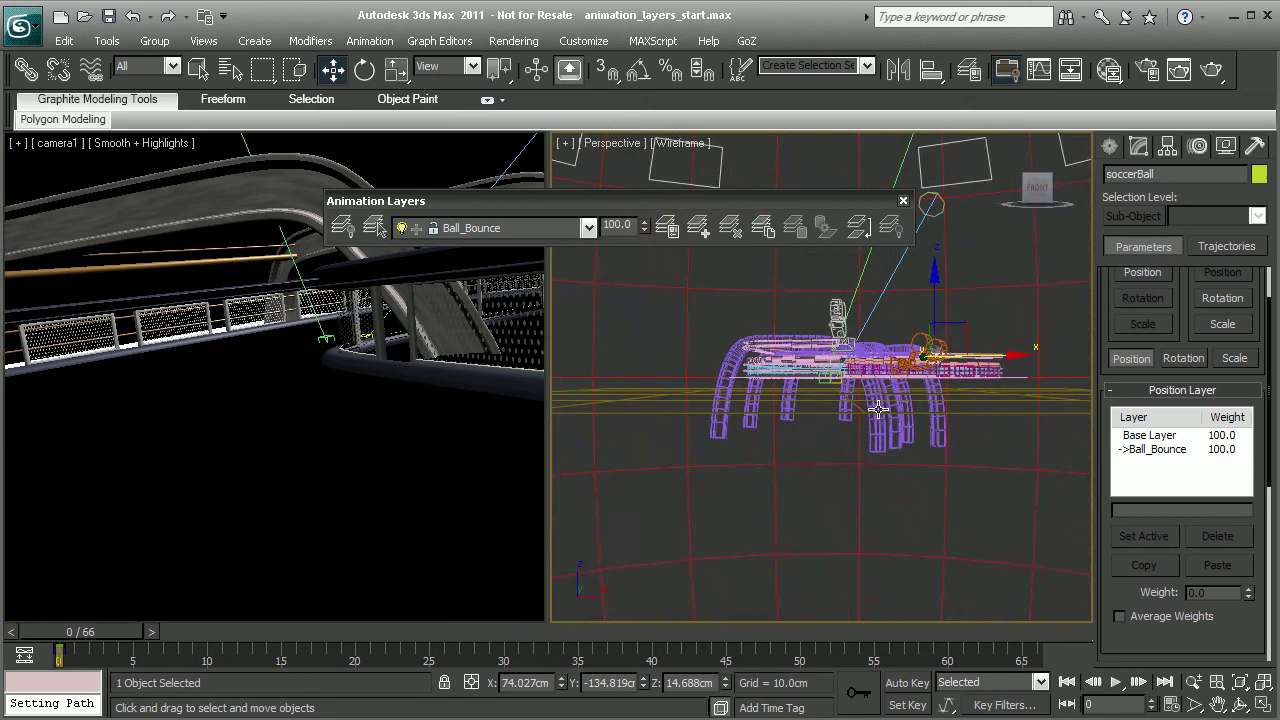
pyautogui.press('F3')
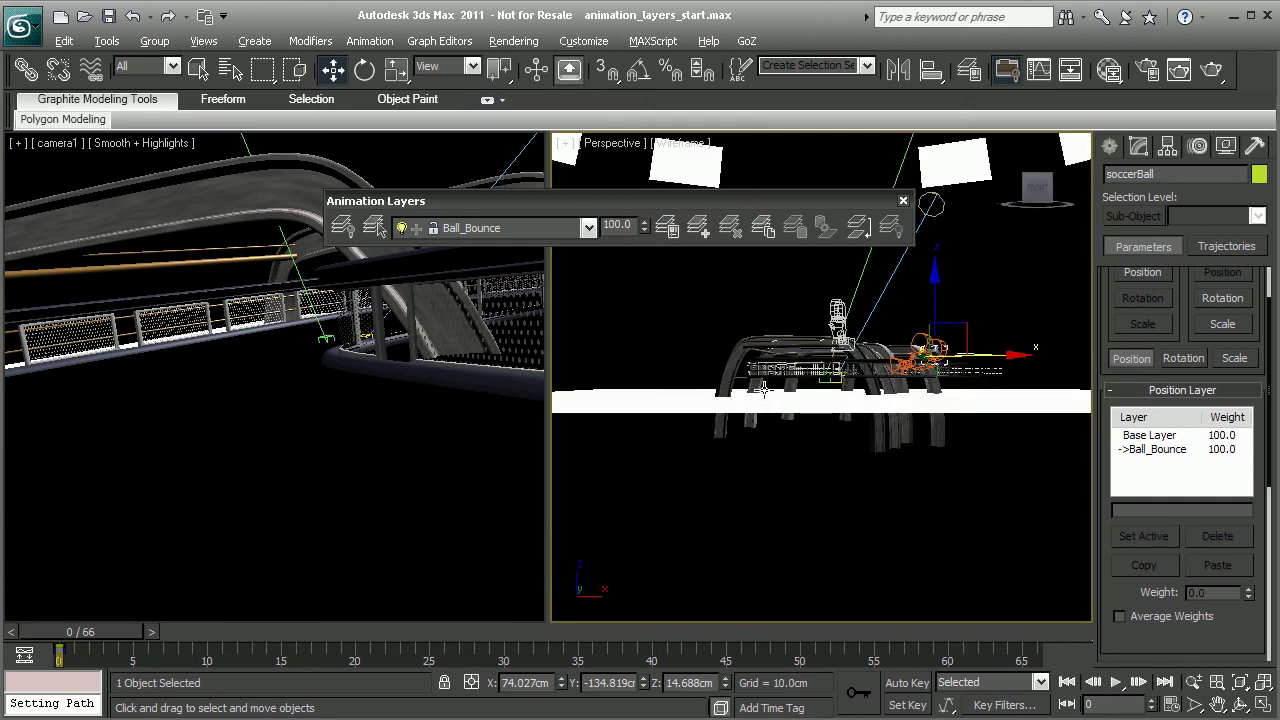
# Step: Frame the soccer ball in Perspective, scrub its path motion, and return to frame 0
pyautogui.keyDown('alt'); pyautogui.moveTo(763, 390); pyautogui.dragTo(789, 425, button='middle'); pyautogui.keyUp('alt')
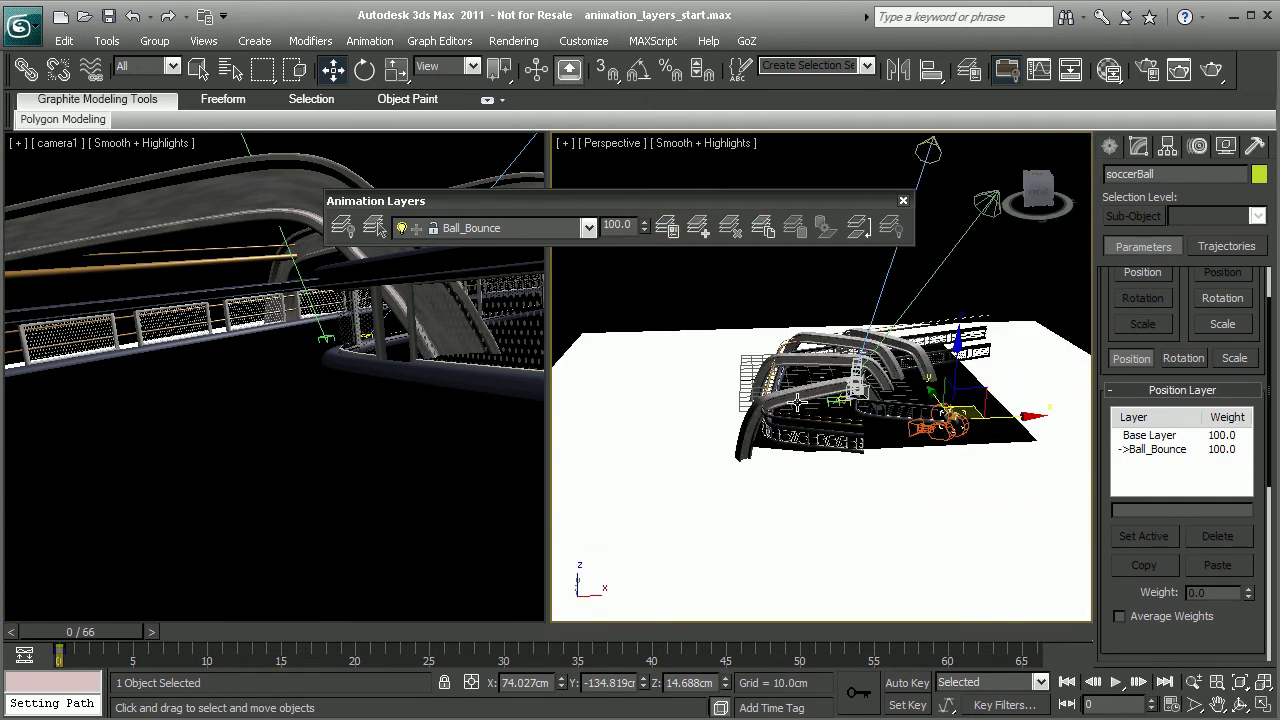
pyautogui.press('z')
pyautogui.scroll(-4, 797, 401)
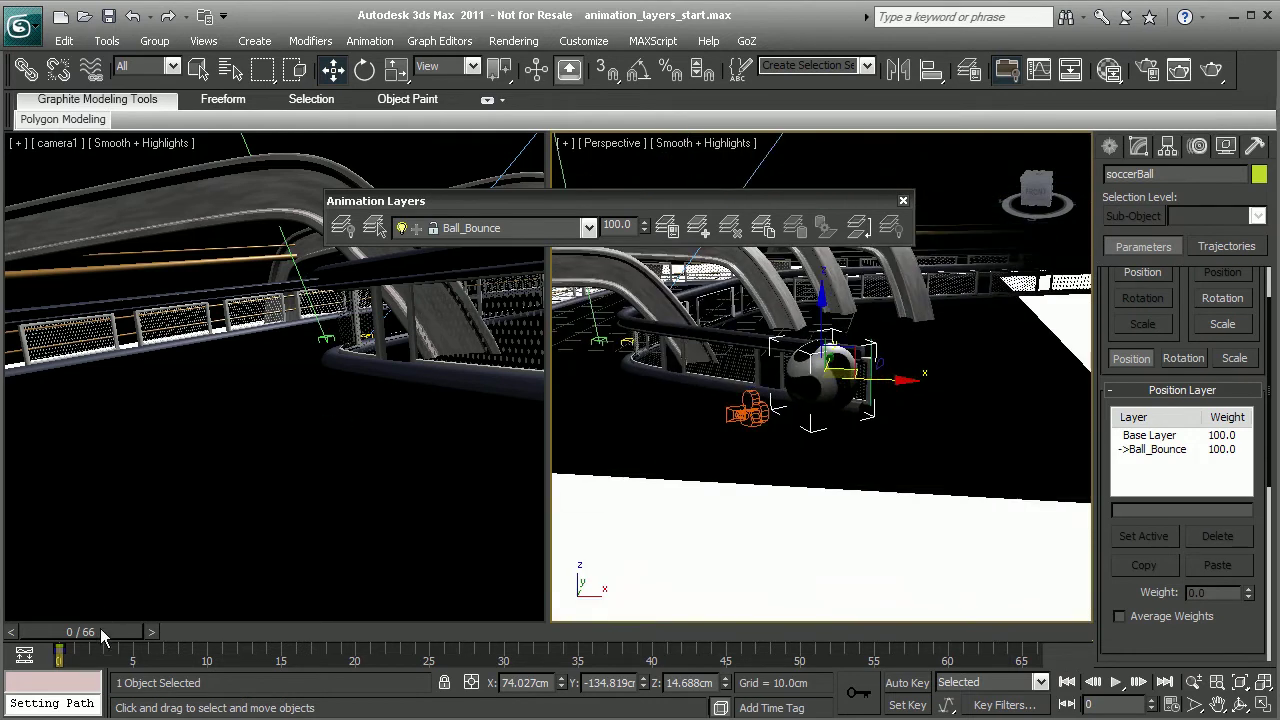
pyautogui.moveTo(101, 632); pyautogui.dragTo(3, 534)
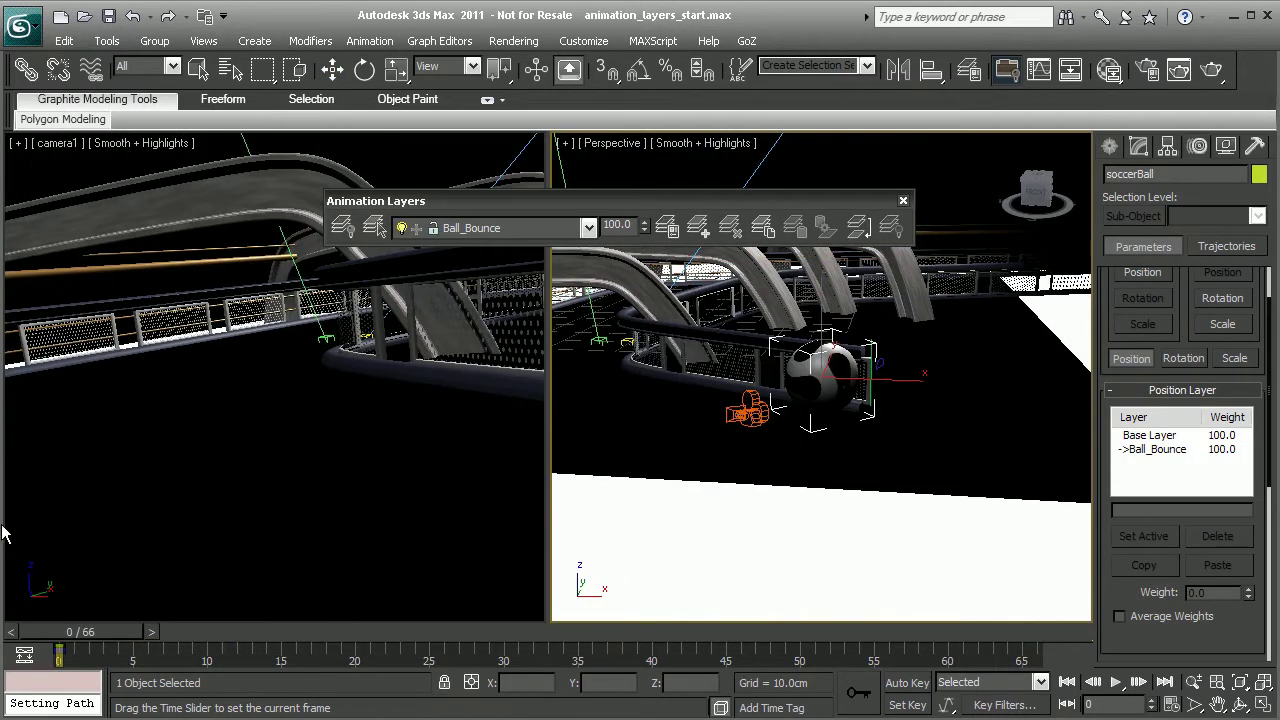
pyautogui.moveTo(90, 537); pyautogui.dragTo(37, 521)
pyautogui.press('w')
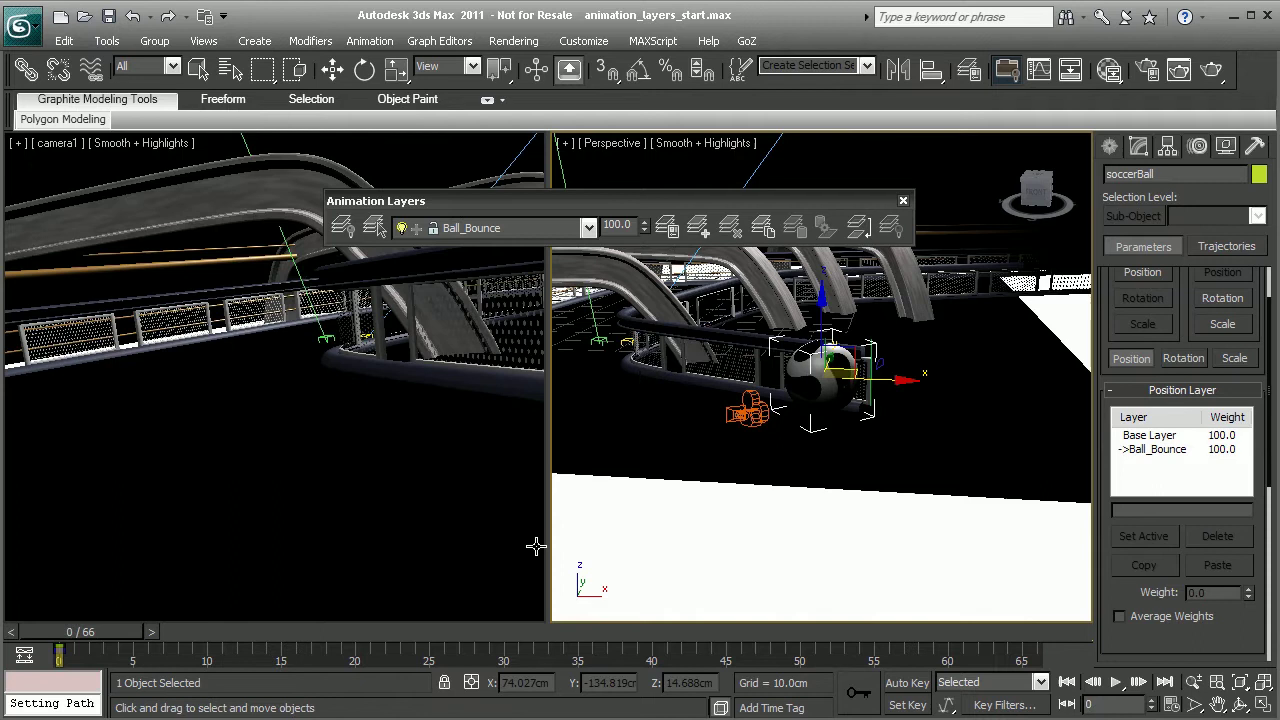
# Step: Maximize the Perspective view with Alt+W, centre the ball, and leave Auto Key on
pyautogui.rightClick(884, 128)
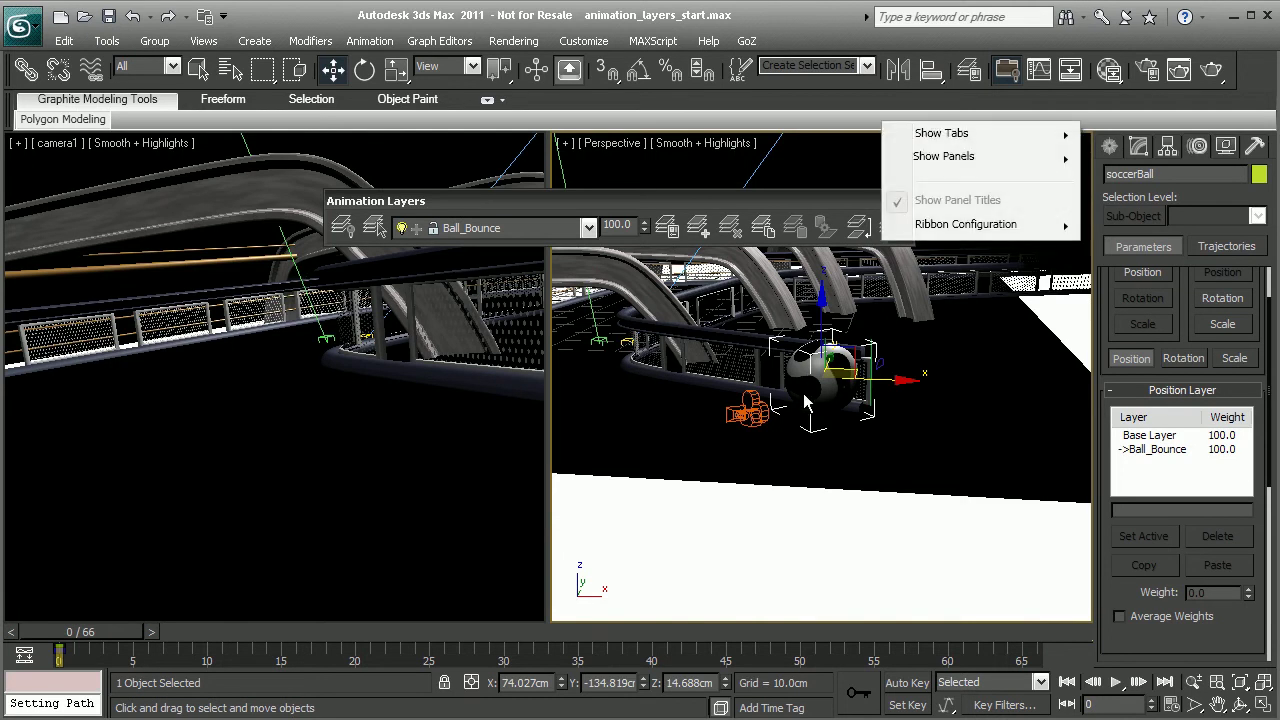
pyautogui.rightClick(800, 128)
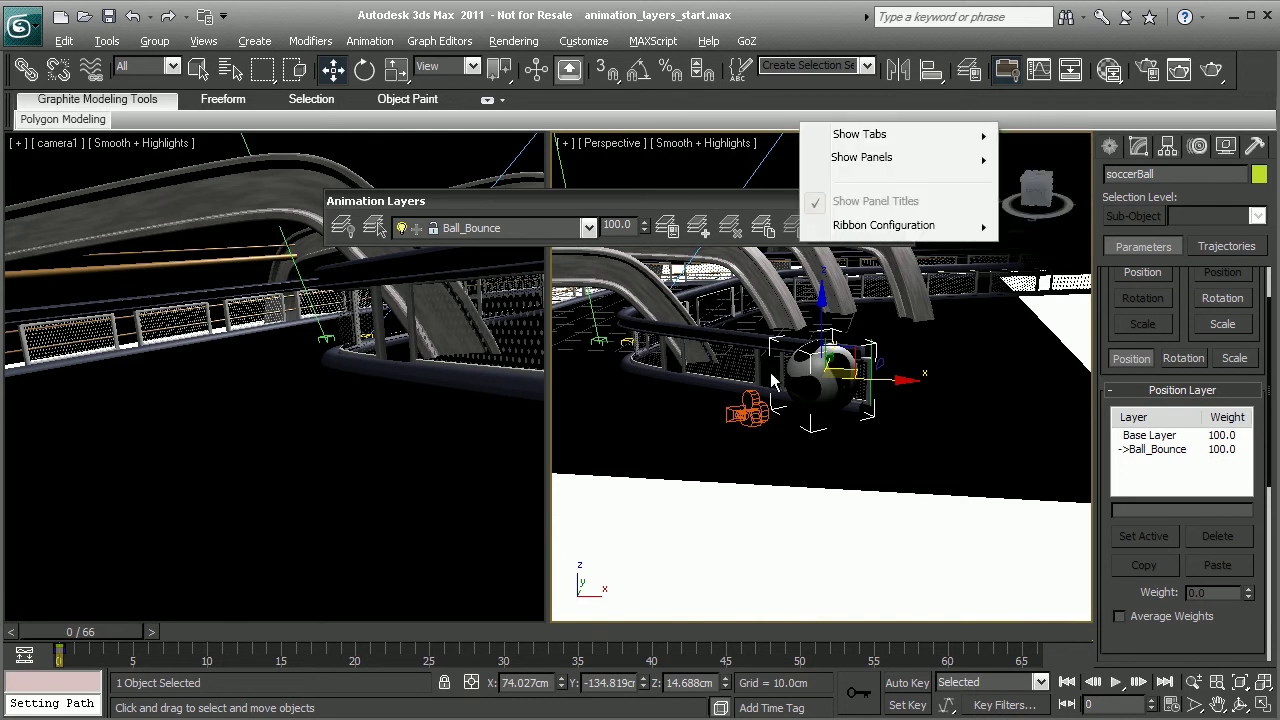
pyautogui.hotkey('alt', 'w')
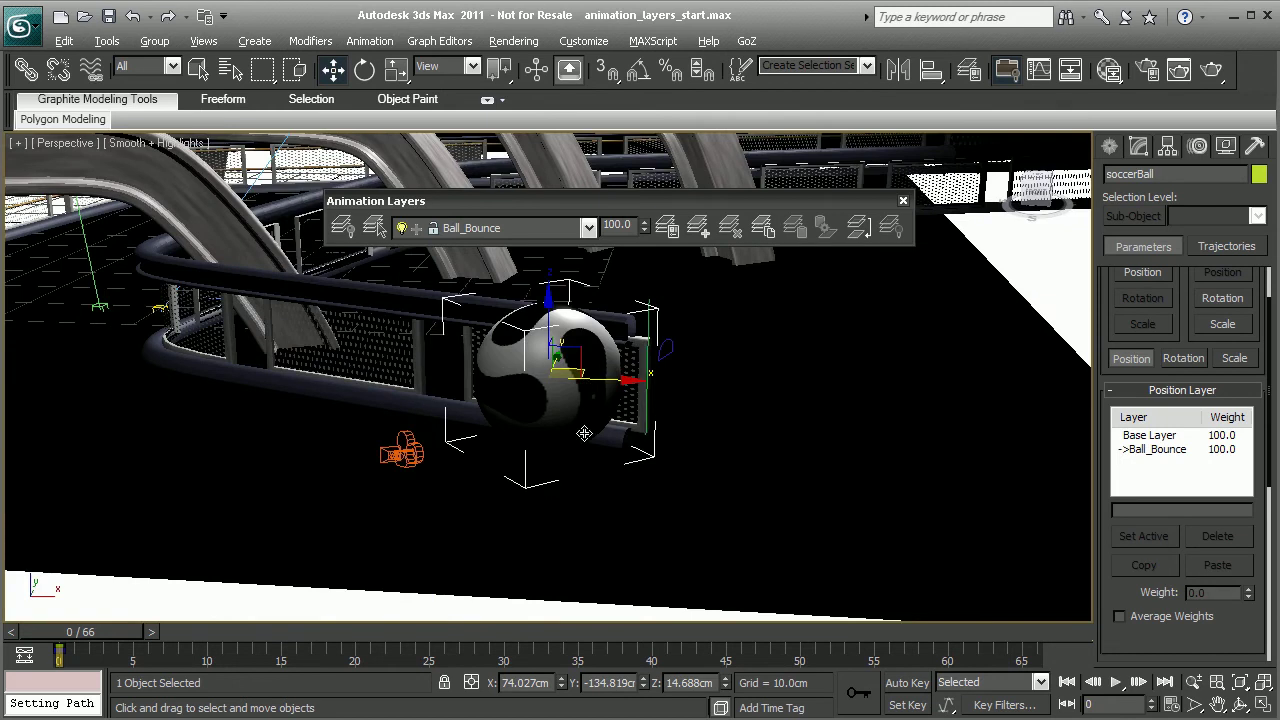
pyautogui.click(907, 682)
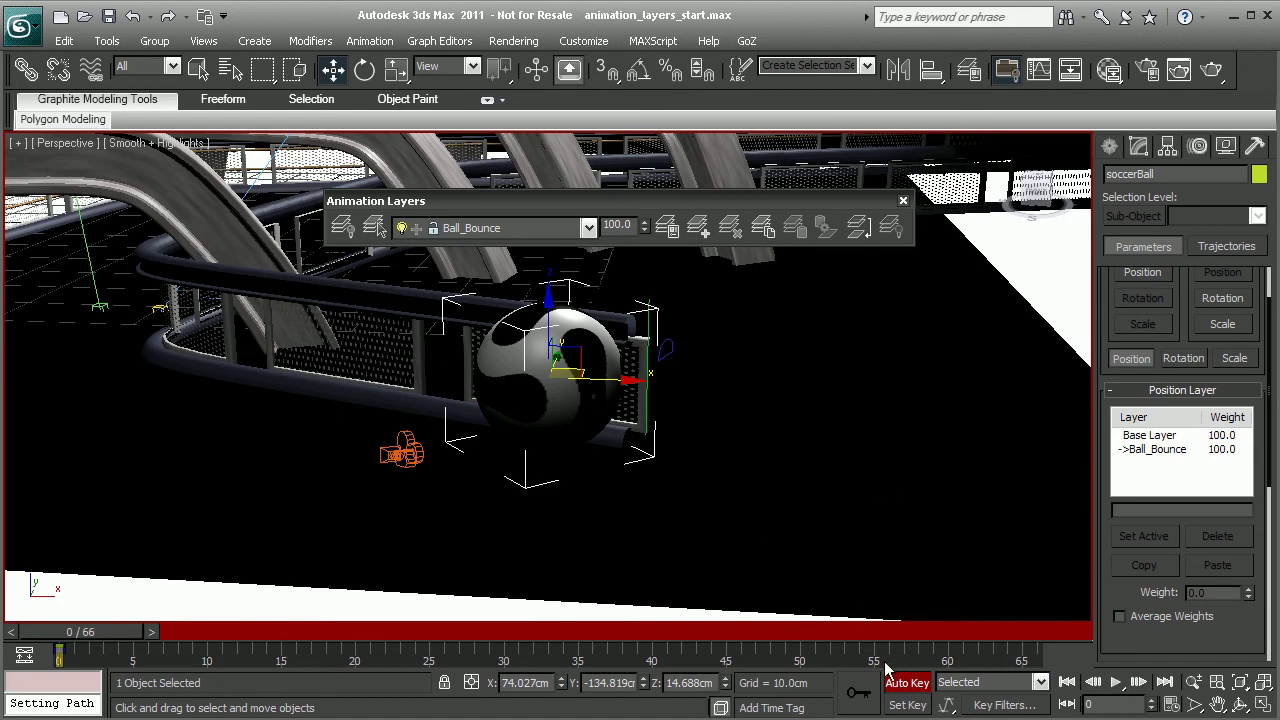
pyautogui.moveTo(379, 398); pyautogui.dragTo(505, 420, button='middle')
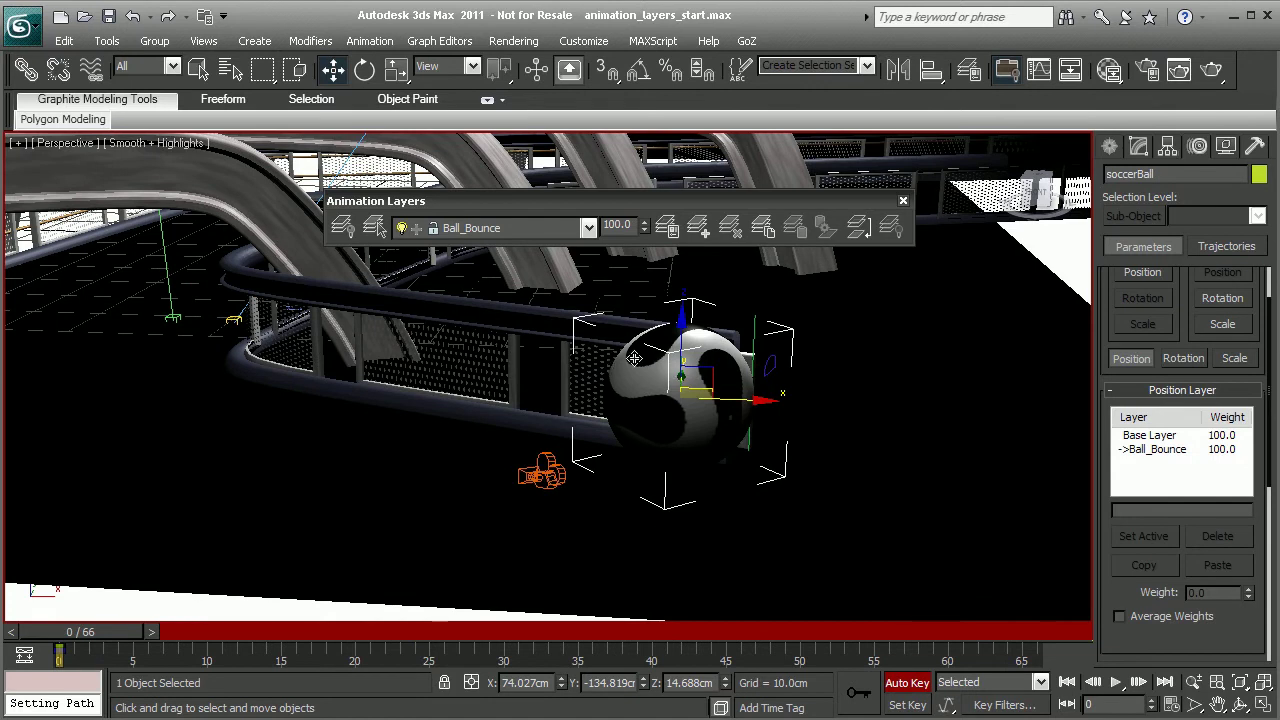
pyautogui.click(906, 705)
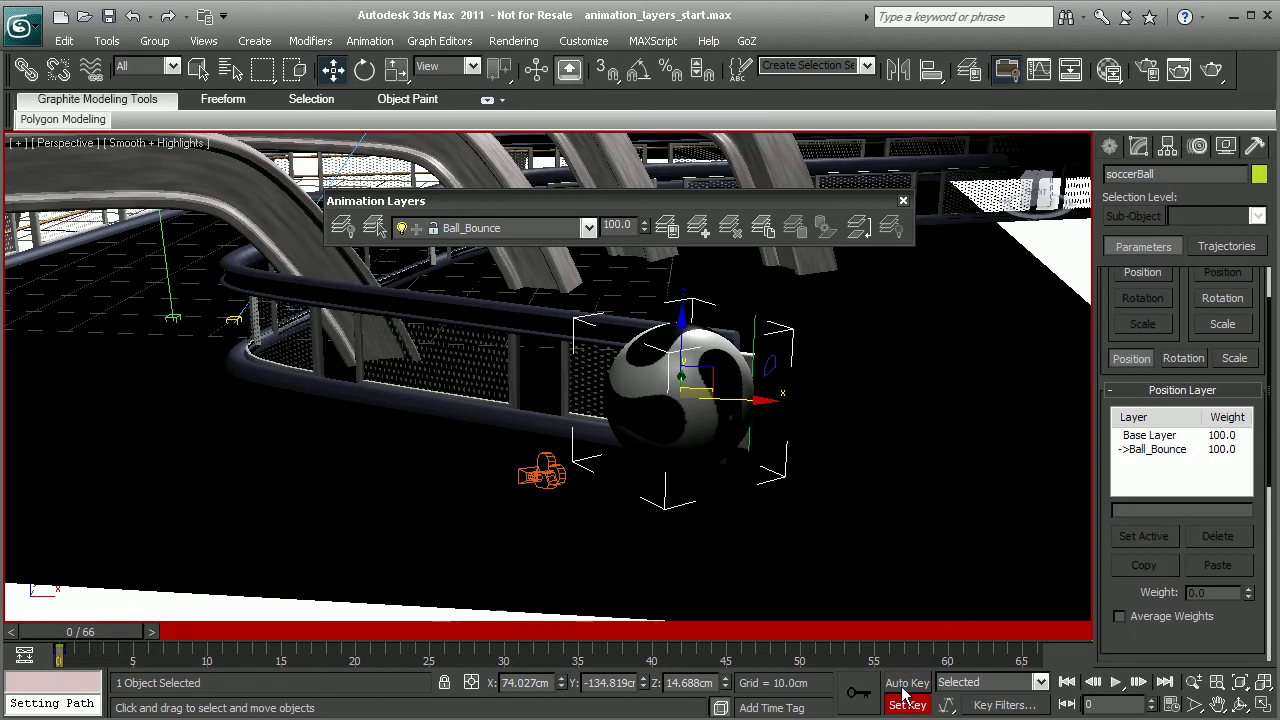
pyautogui.click(905, 683)
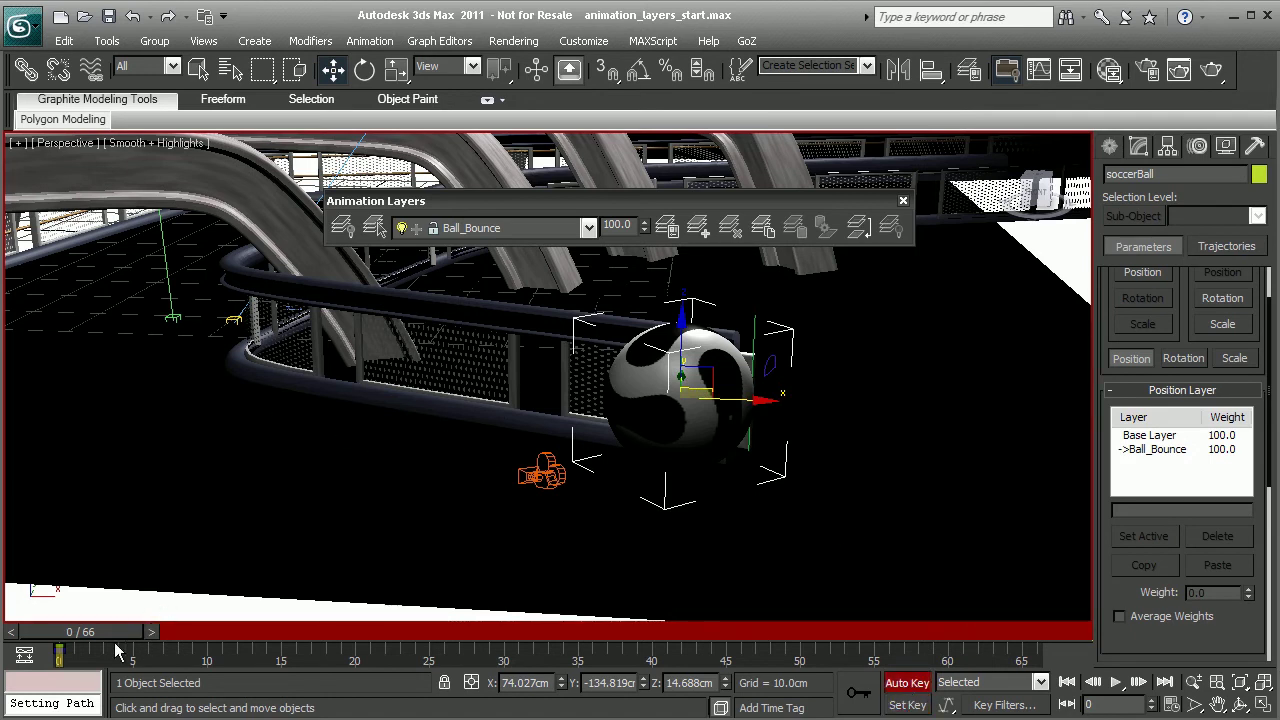
# Step: At frame 14, lower the soccer ball along Z to about 5.741 cm
pyautogui.moveTo(97, 632); pyautogui.dragTo(287, 632)
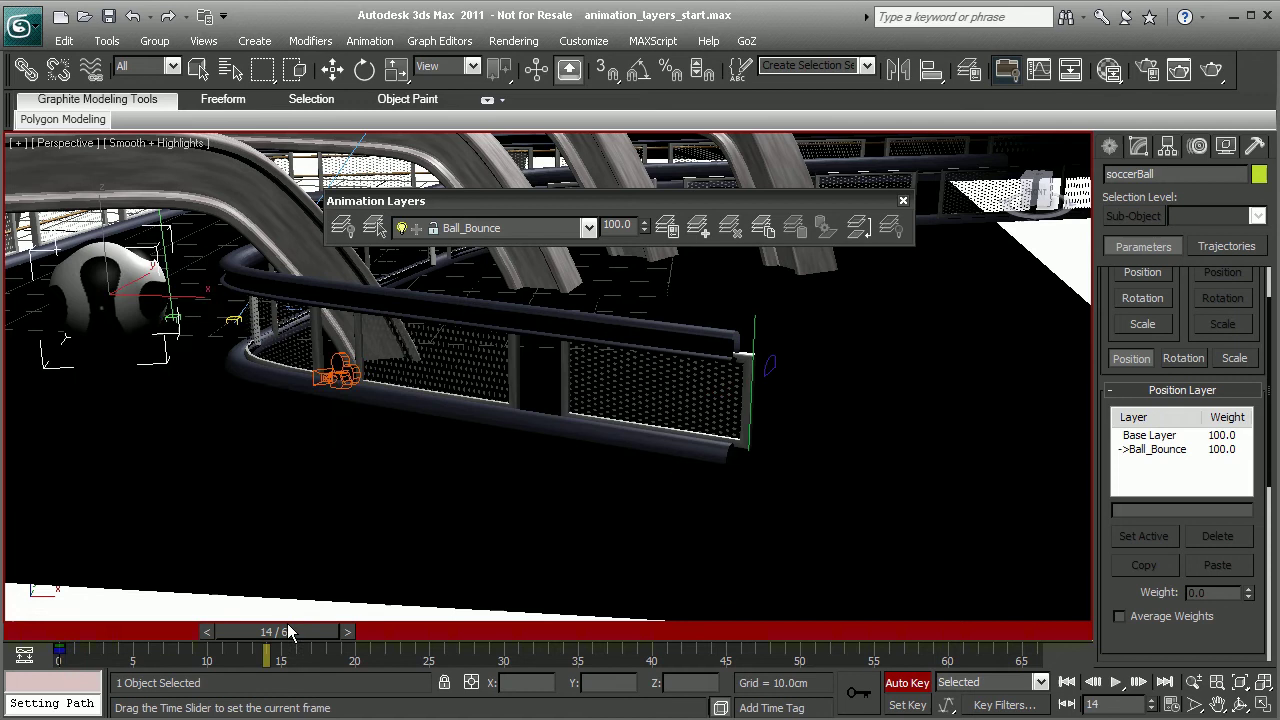
pyautogui.press('w')
pyautogui.scroll(3, 150, 365)
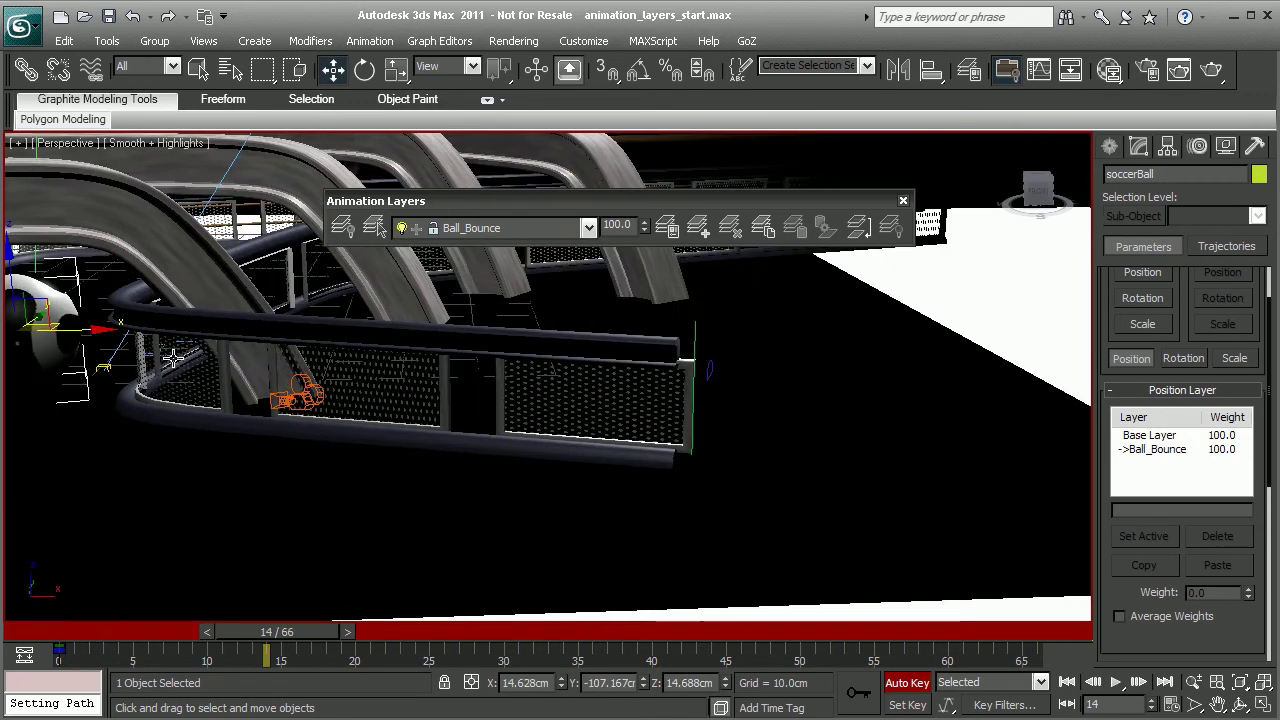
pyautogui.moveTo(165, 370); pyautogui.dragTo(459, 357, button='middle')
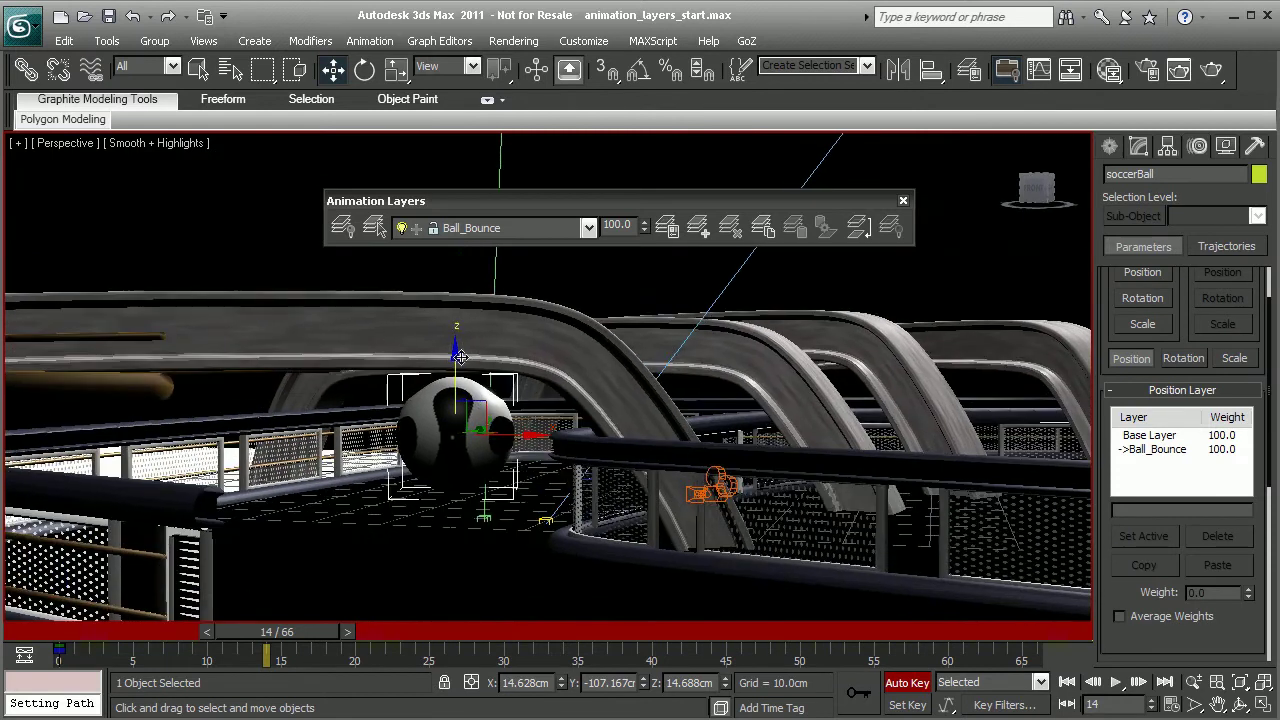
pyautogui.moveTo(455, 353); pyautogui.dragTo(450, 386)
pyautogui.moveTo(609, 487); pyautogui.dragTo(566, 463, button='middle')
# Step: Pan and orbit around the ball and railing to confirm it touches the ground
pyautogui.scroll(5, 451, 452)
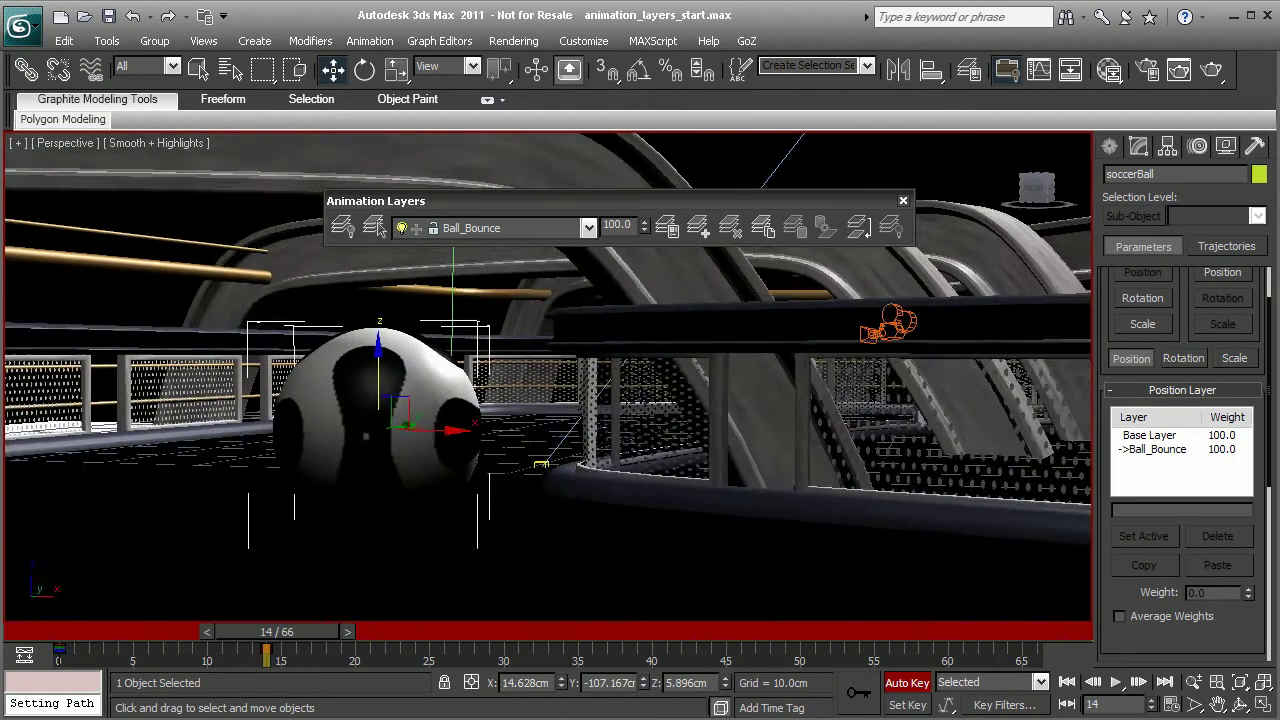
pyautogui.moveTo(451, 452); pyautogui.dragTo(400, 380, button='middle')
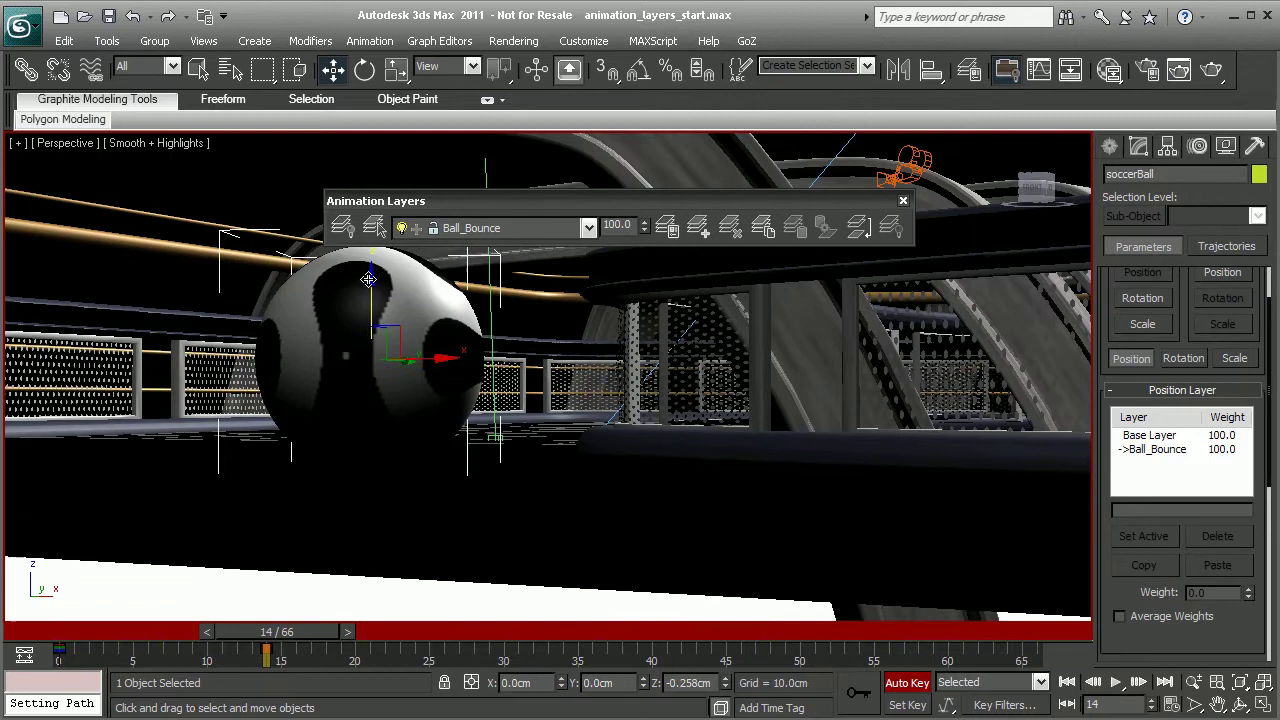
pyautogui.moveTo(372, 285); pyautogui.dragTo(521, 424, button='middle')
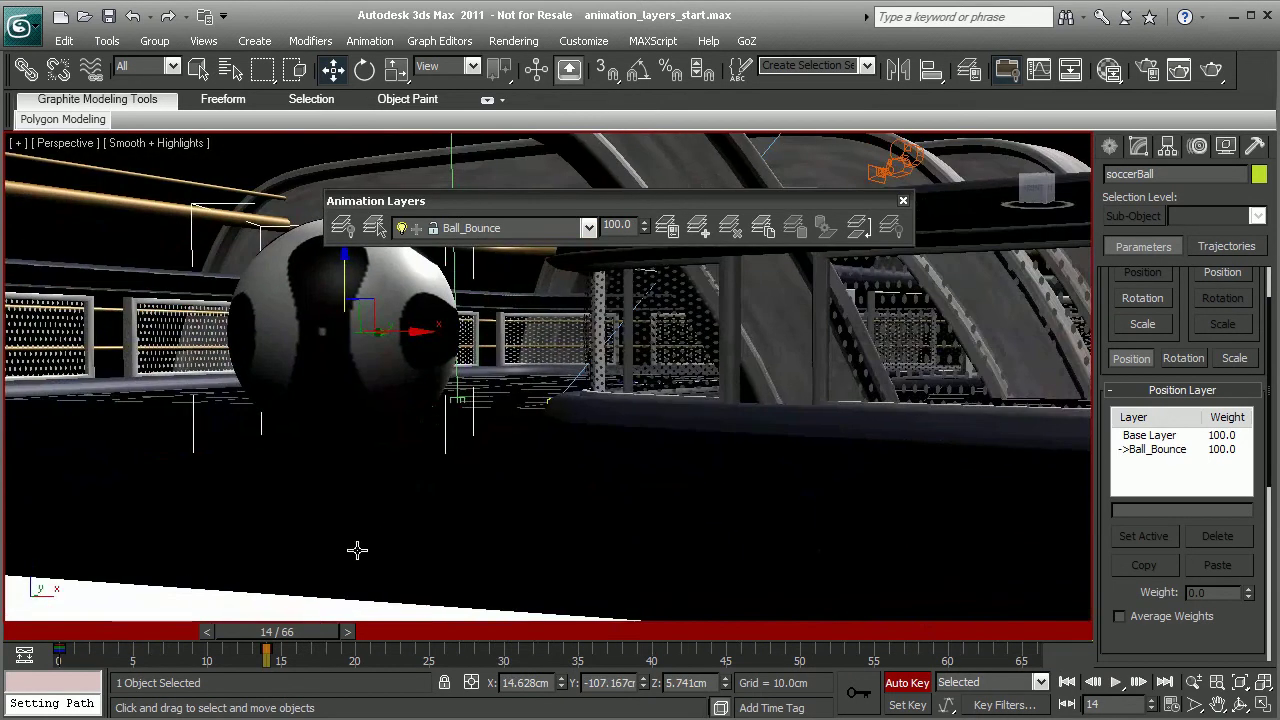
pyautogui.scroll(-5, 449, 360)
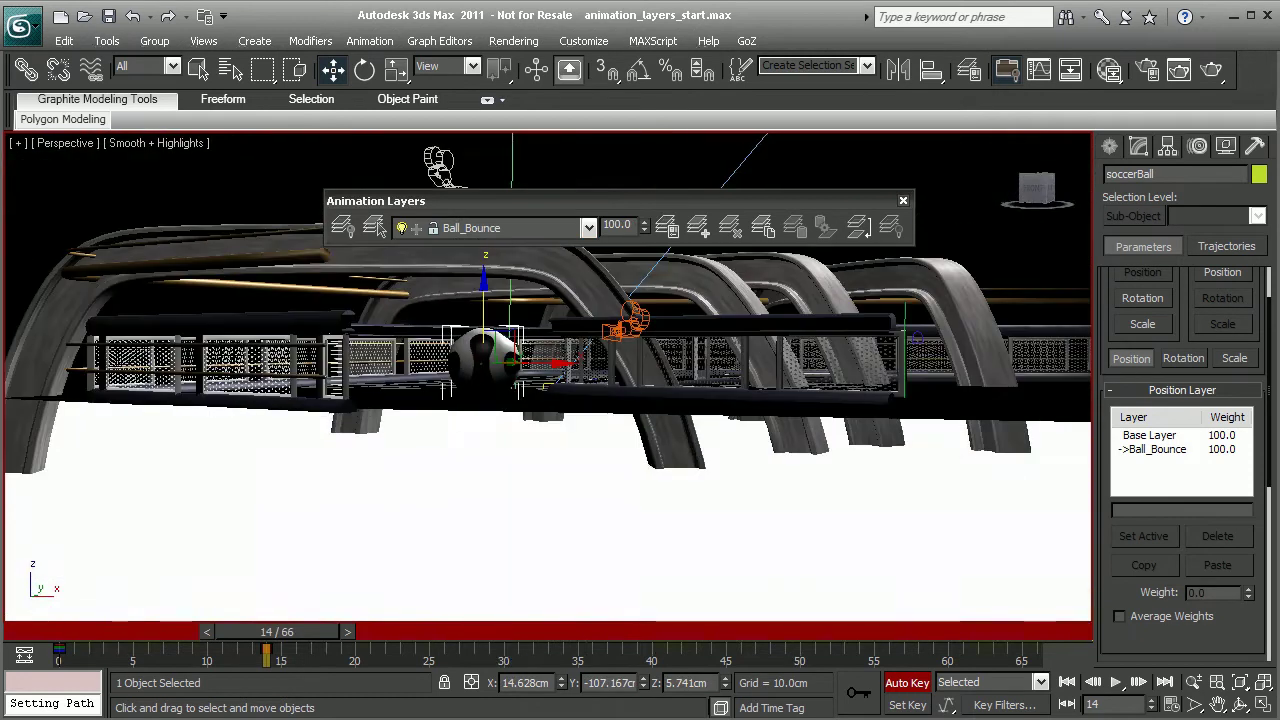
pyautogui.keyDown('alt'); pyautogui.moveTo(452, 393); pyautogui.dragTo(470, 560, button='middle'); pyautogui.keyUp('alt')
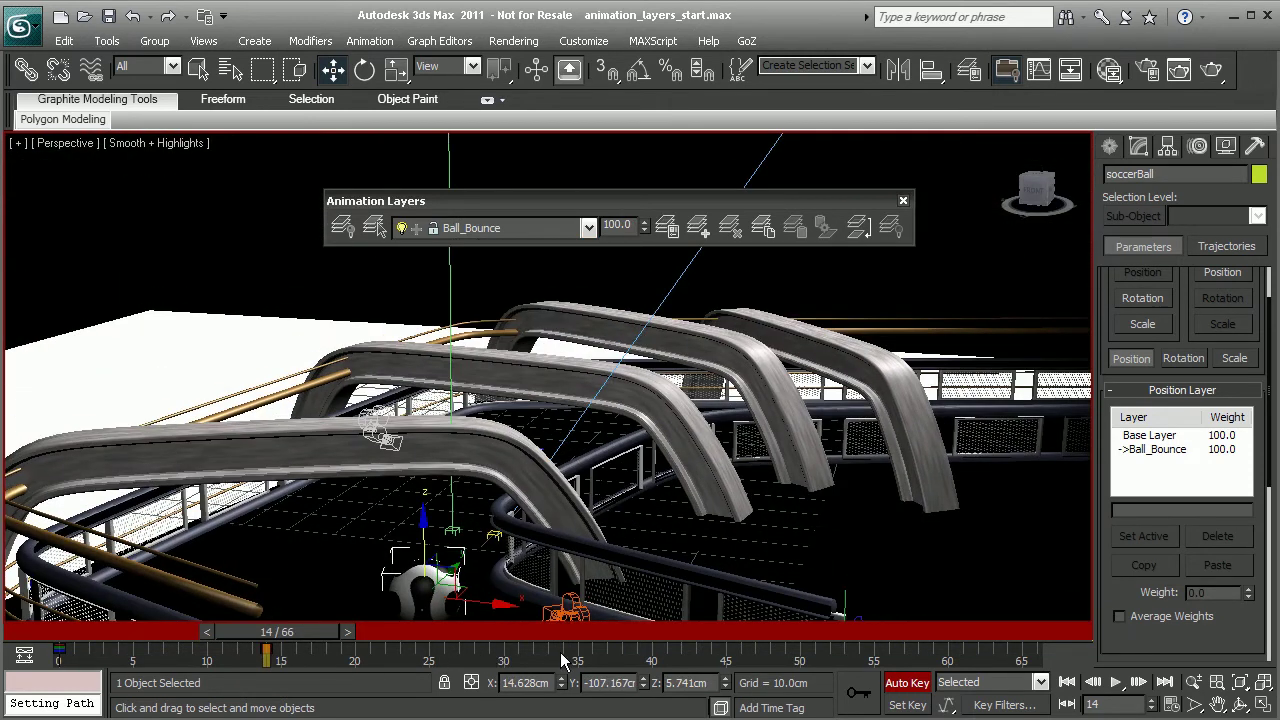
pyautogui.moveTo(700, 553); pyautogui.dragTo(480, 387, button='middle')
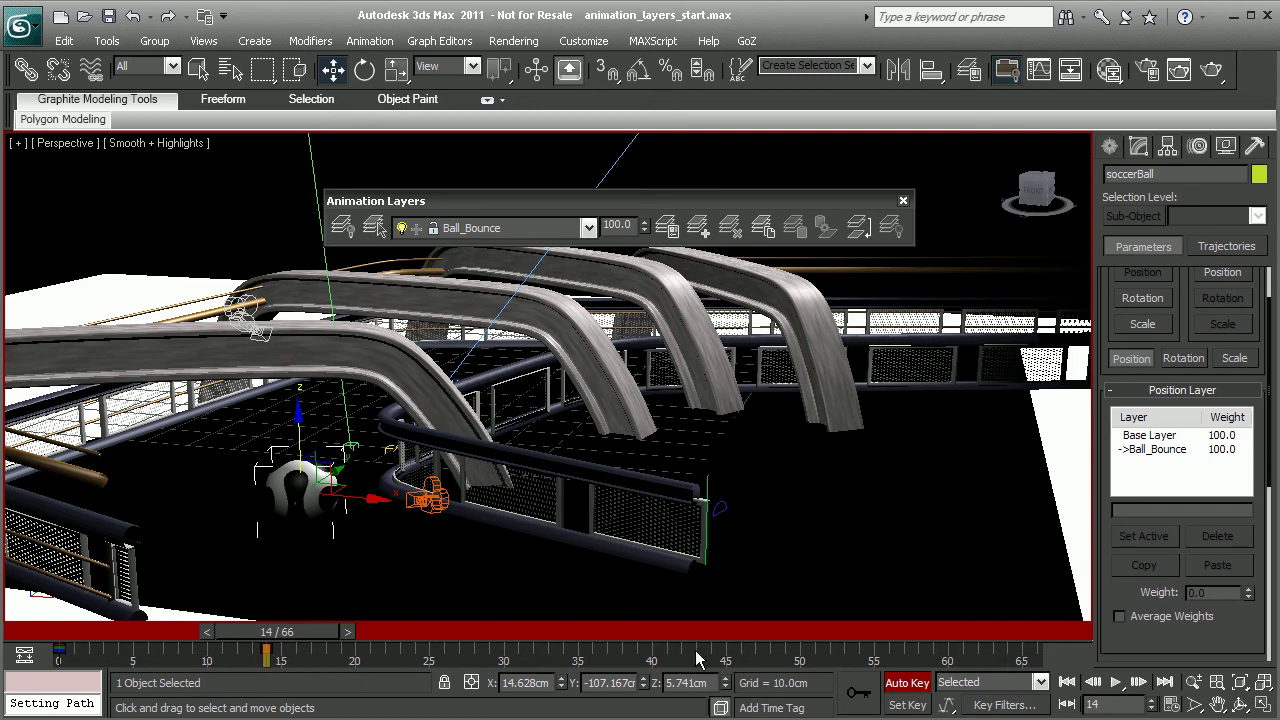
pyautogui.keyDown('alt'); pyautogui.moveTo(586, 502); pyautogui.dragTo(519, 509, button='middle'); pyautogui.keyUp('alt')
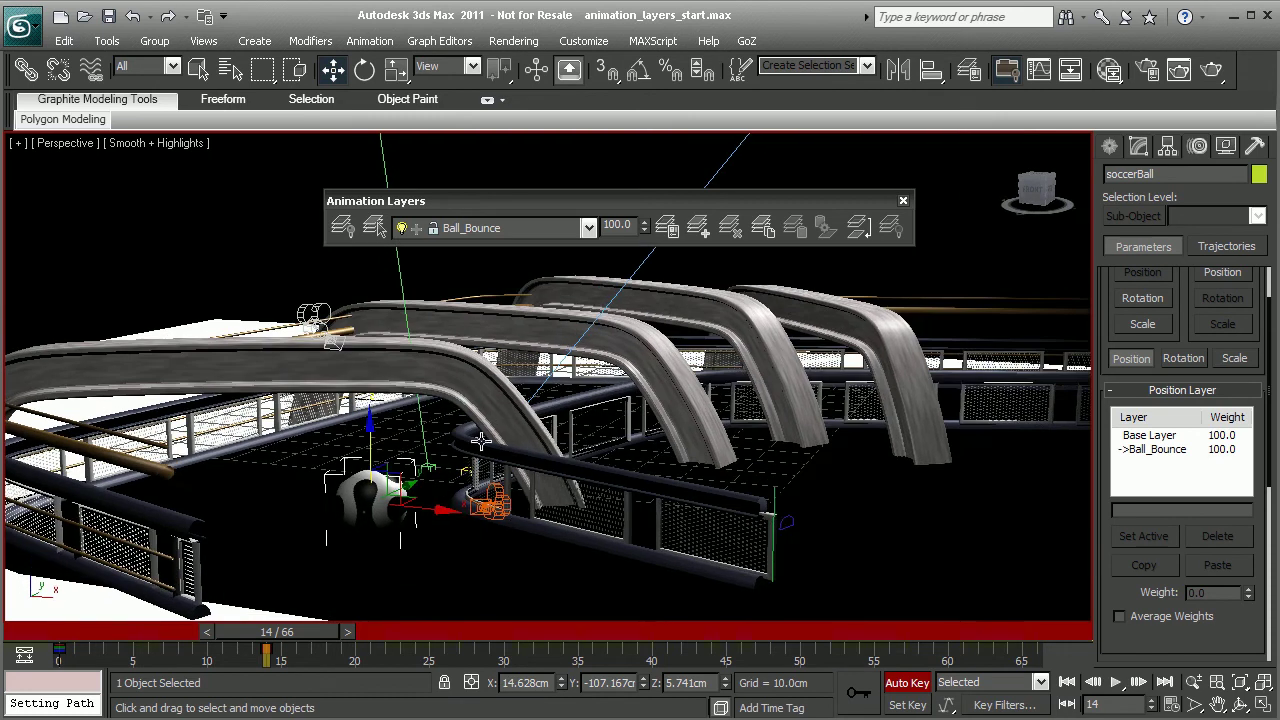
pyautogui.keyDown('alt'); pyautogui.moveTo(623, 468); pyautogui.dragTo(610, 505, button='middle'); pyautogui.keyUp('alt')
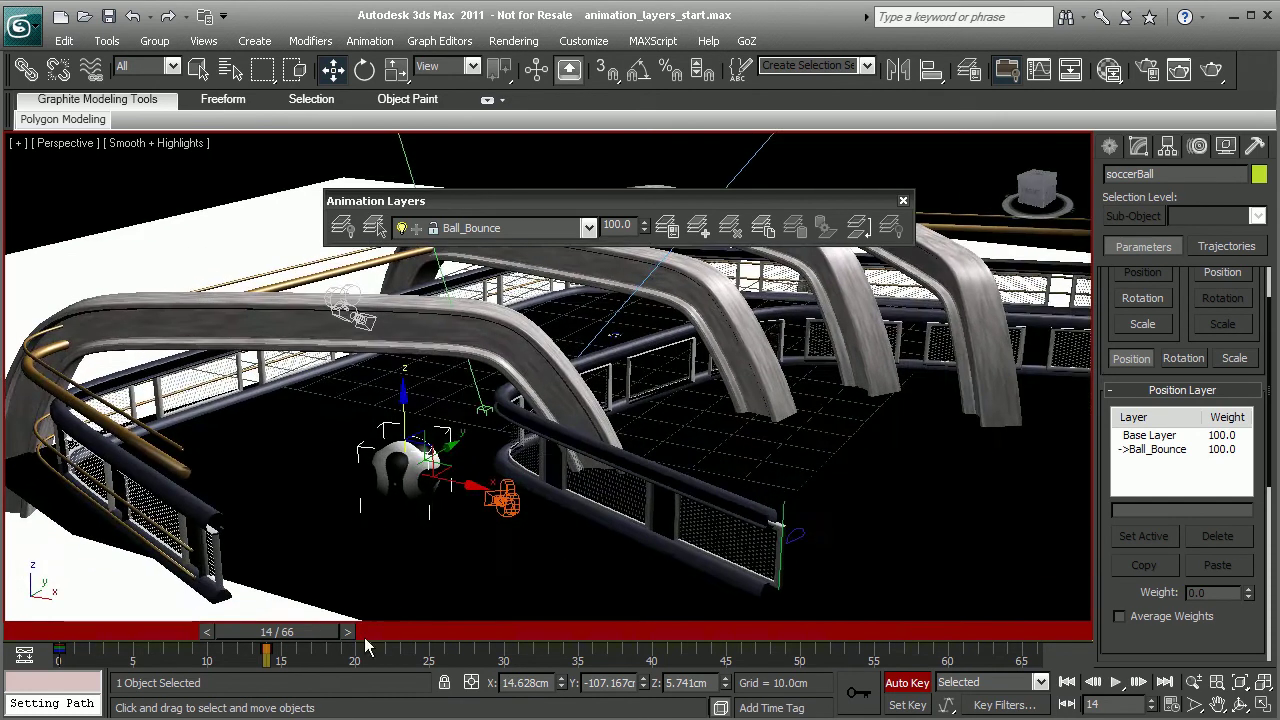
# Step: Copy the frame 14 key to frames 35 and 55, check frame 35, then return to frame 0
pyautogui.moveTo(303, 638); pyautogui.dragTo(270, 645)
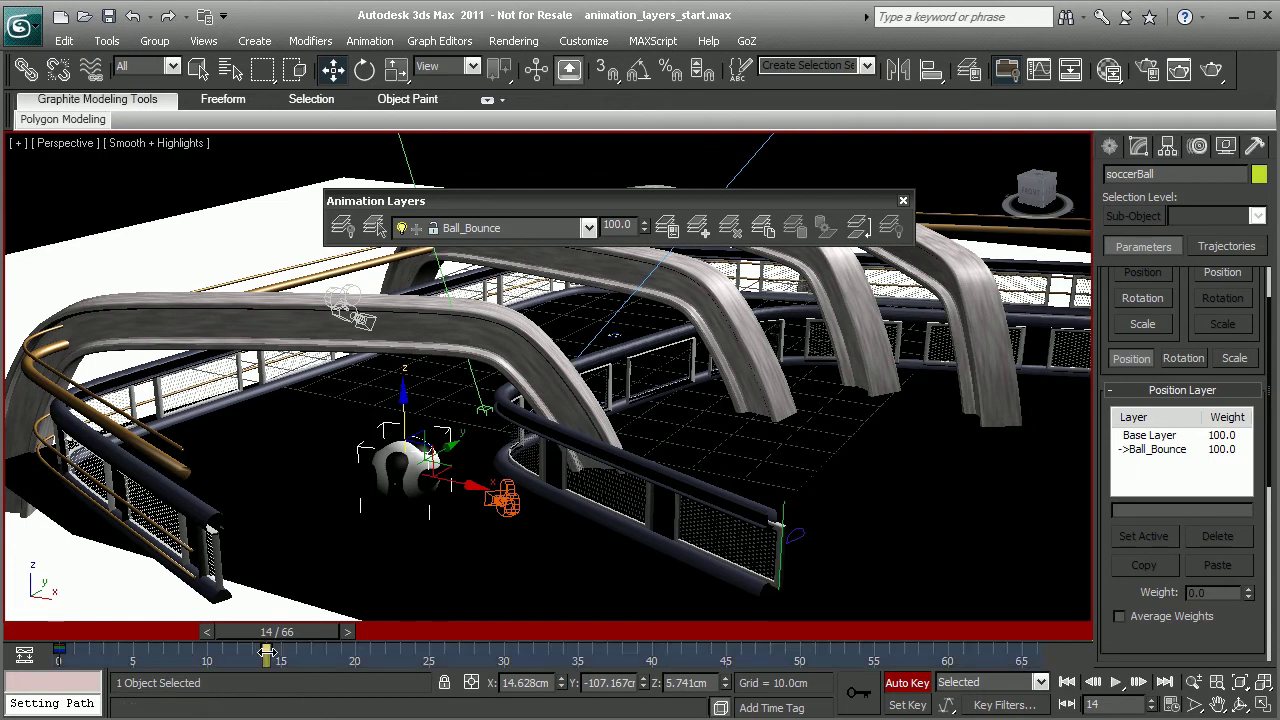
pyautogui.keyDown('shift'); pyautogui.moveTo(268, 651); pyautogui.dragTo(576, 681); pyautogui.keyUp('shift')
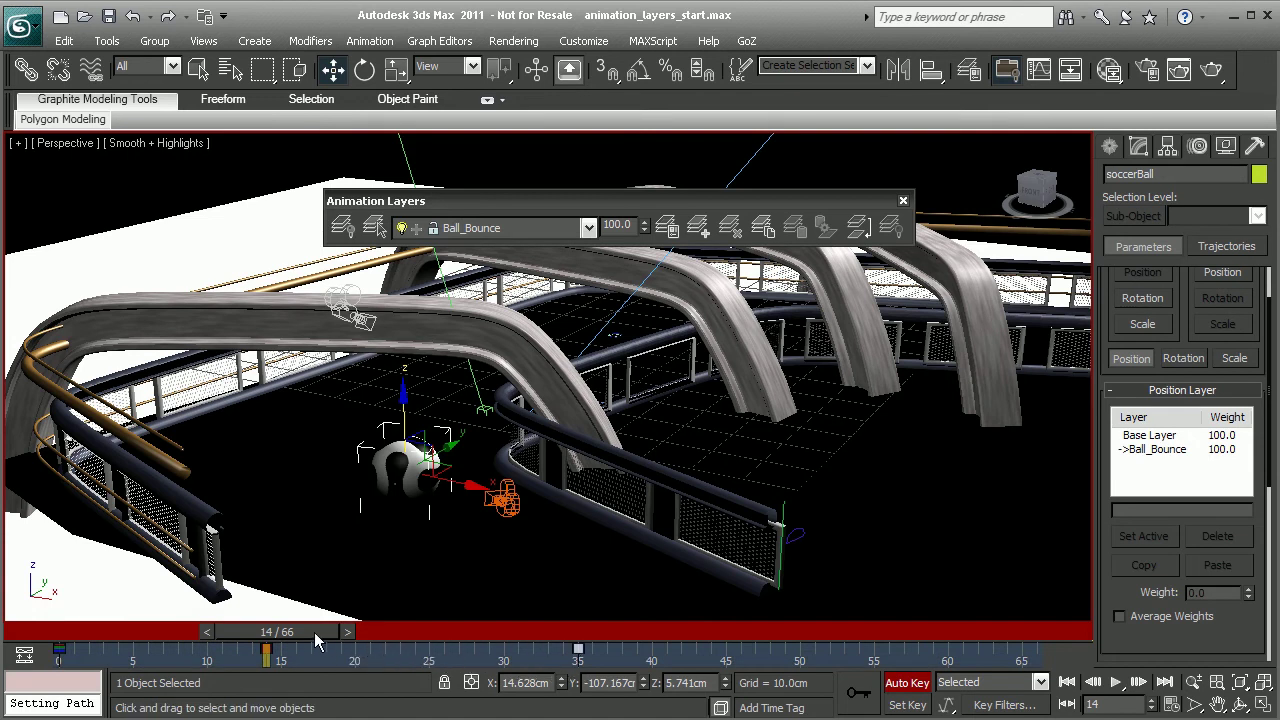
pyautogui.moveTo(316, 641); pyautogui.dragTo(611, 641)
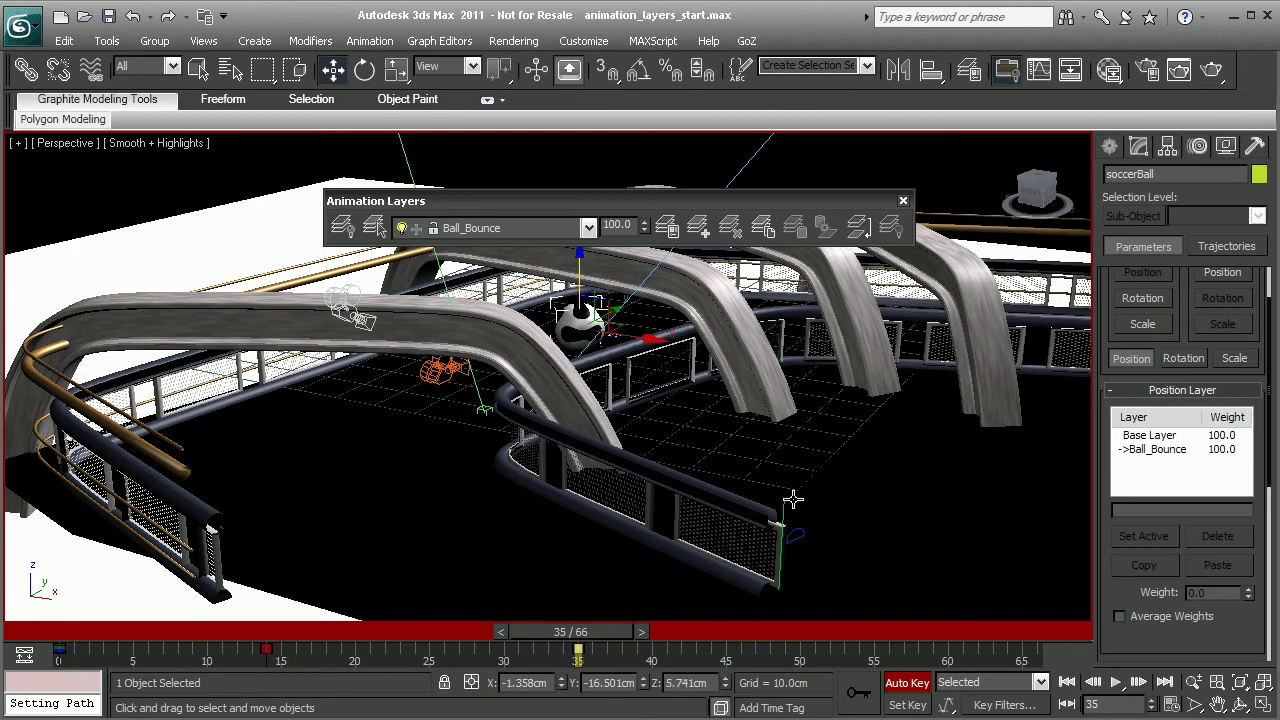
pyautogui.keyDown('alt'); pyautogui.moveTo(793, 499); pyautogui.dragTo(888, 668, button='middle'); pyautogui.keyUp('alt')
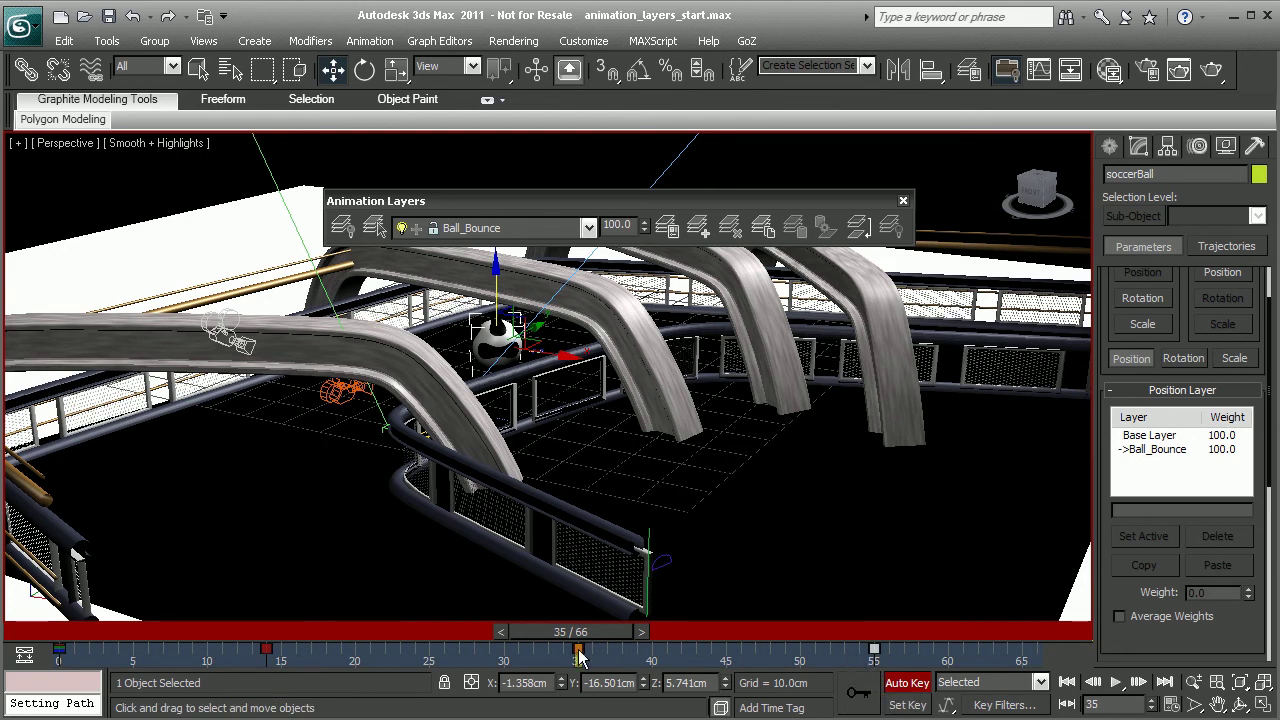
pyautogui.moveTo(601, 635); pyautogui.dragTo(107, 632)
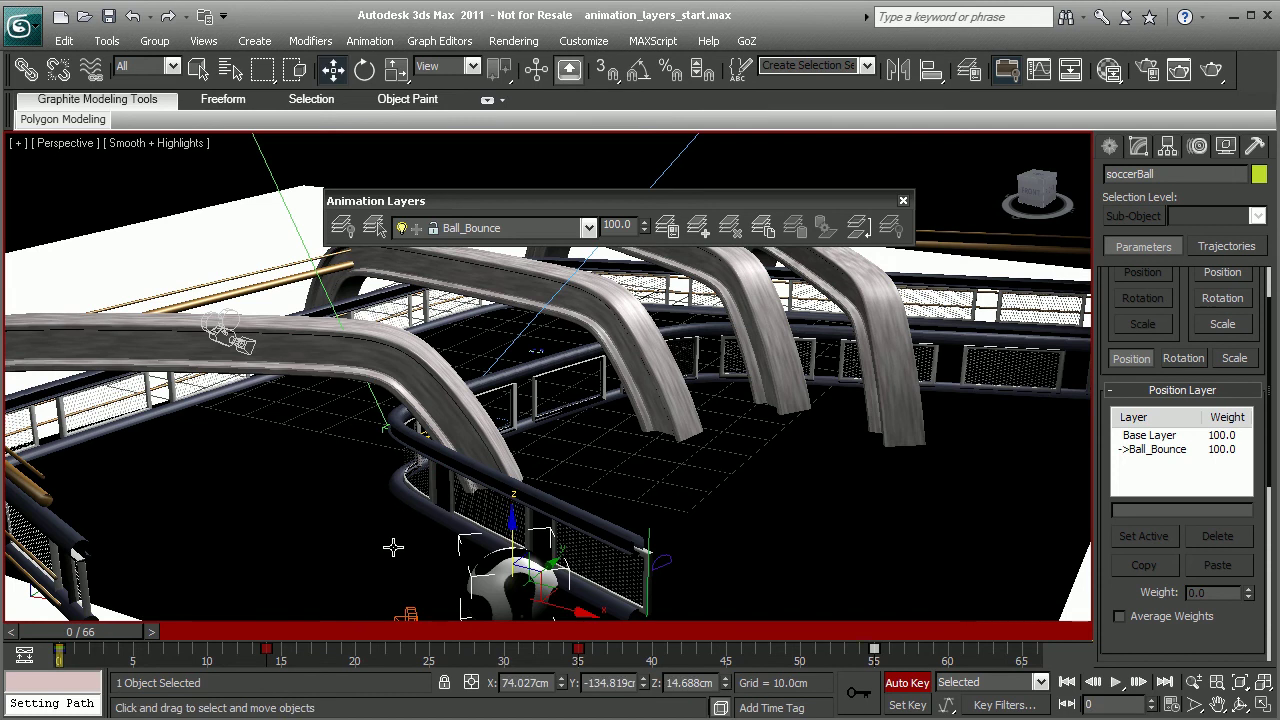
pyautogui.keyDown('alt'); pyautogui.moveTo(391, 546); pyautogui.dragTo(459, 504, button='middle'); pyautogui.keyUp('alt')
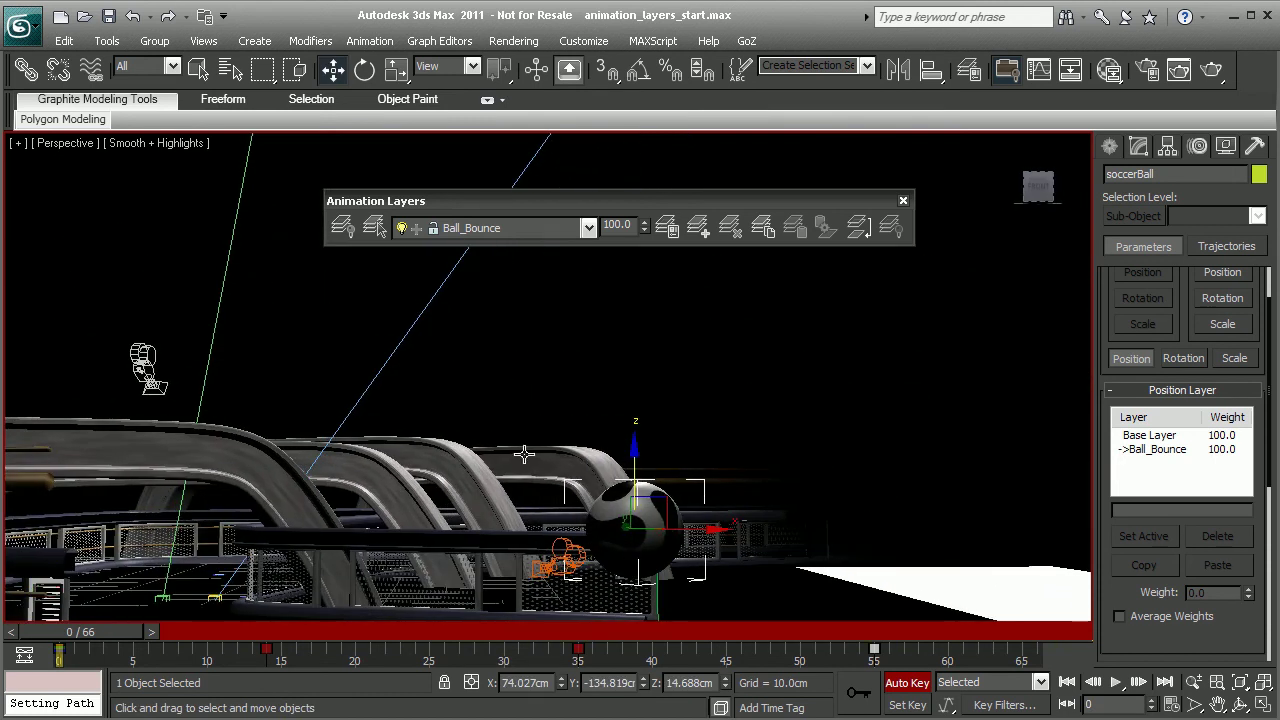
pyautogui.moveTo(566, 530); pyautogui.dragTo(541, 479, button='middle')
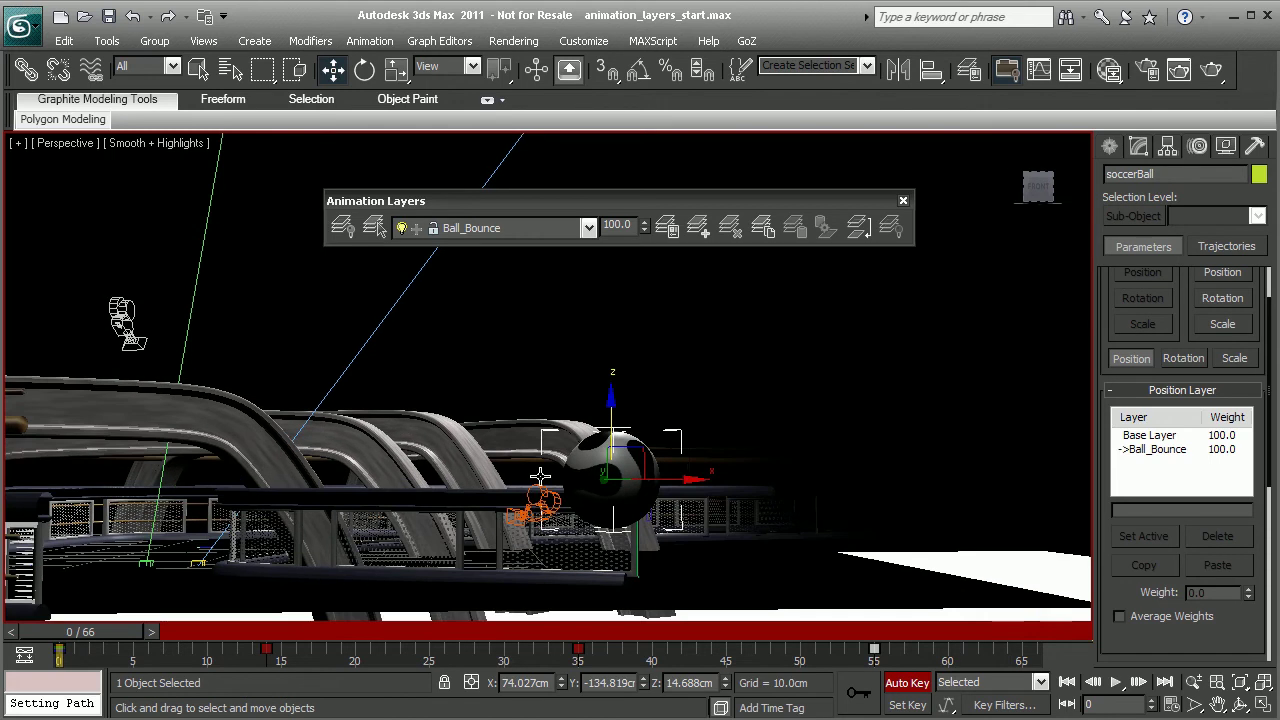
pyautogui.rightClick(507, 662)
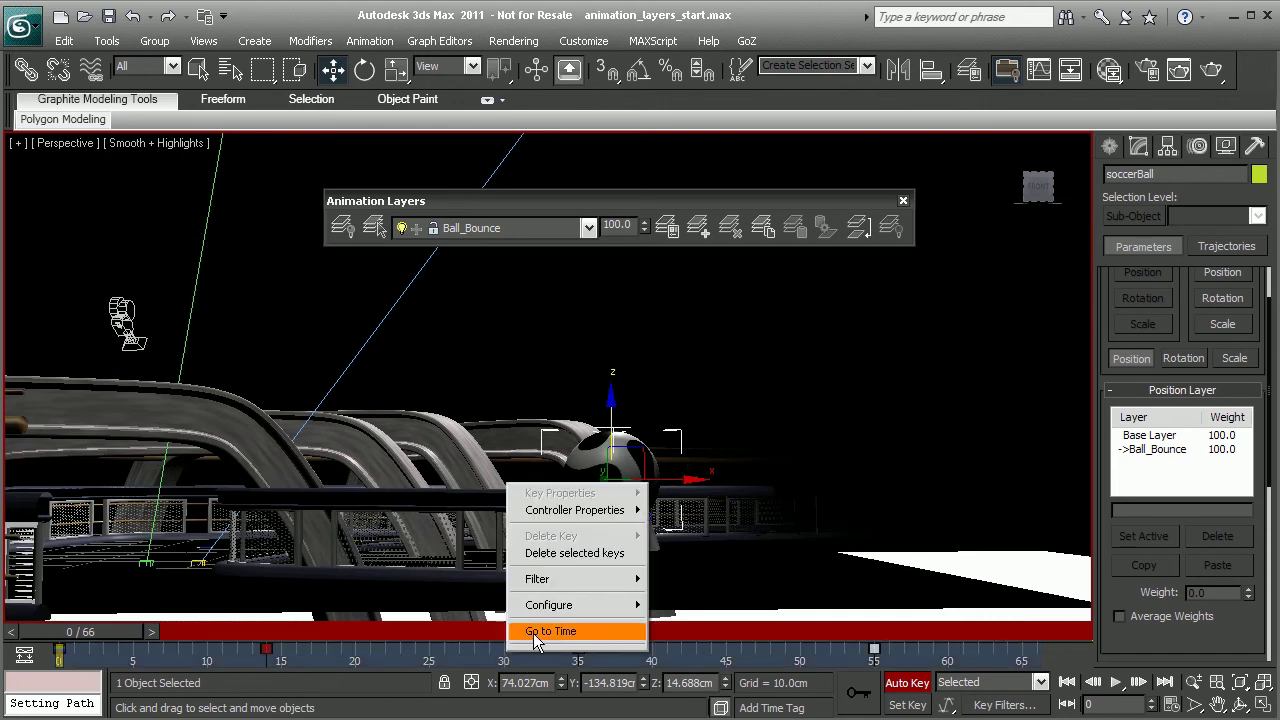
pyautogui.moveTo(597, 583)
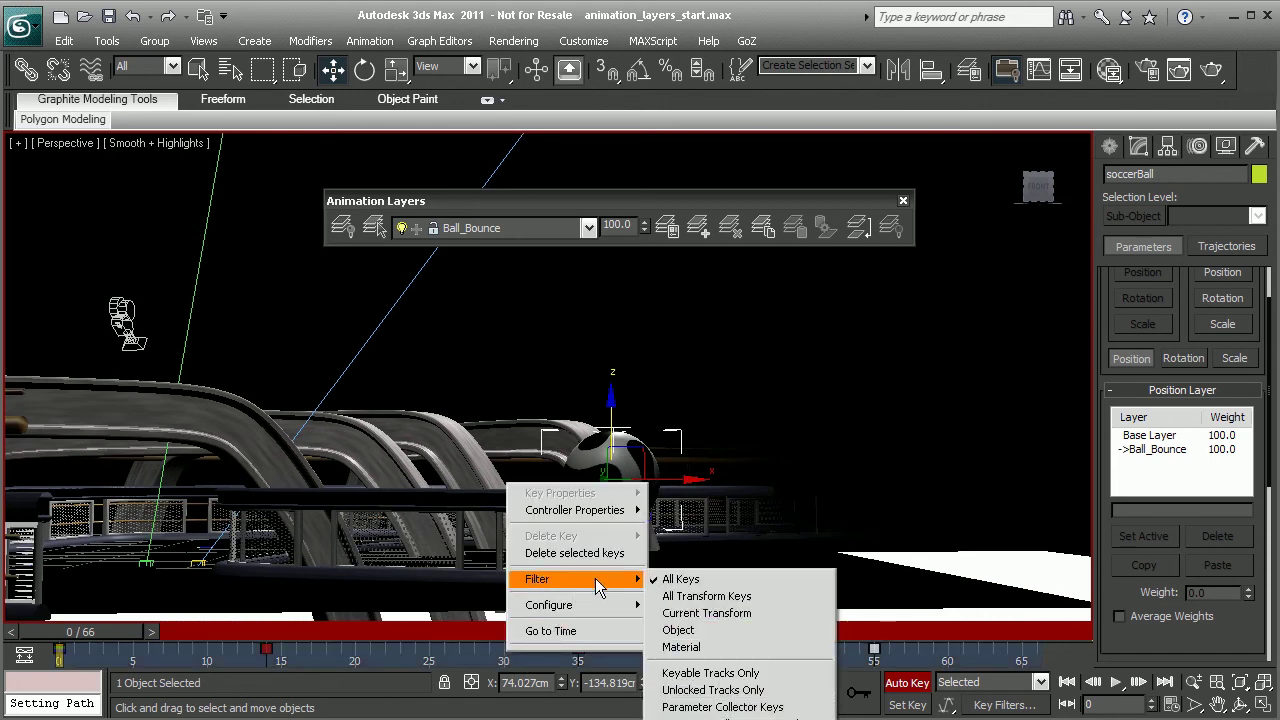
pyautogui.click(718, 614)
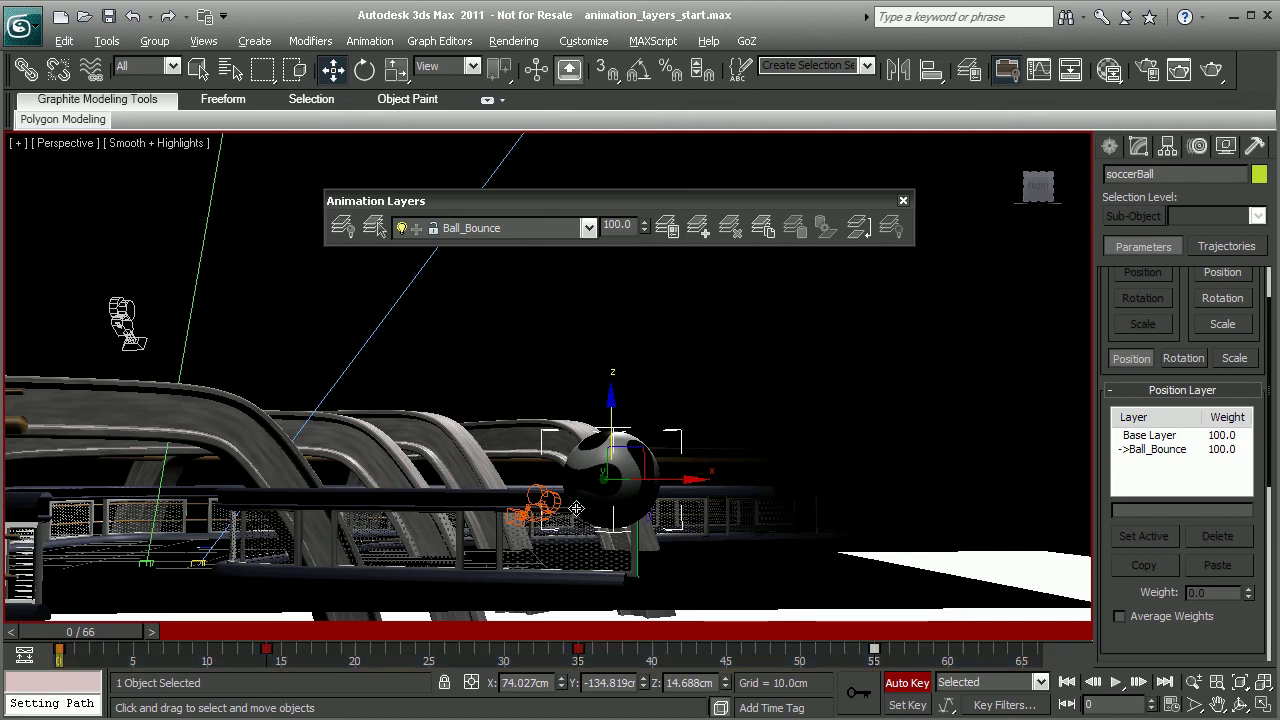
pyautogui.keyDown('alt'); pyautogui.moveTo(599, 487); pyautogui.dragTo(553, 507, button='middle'); pyautogui.keyUp('alt')
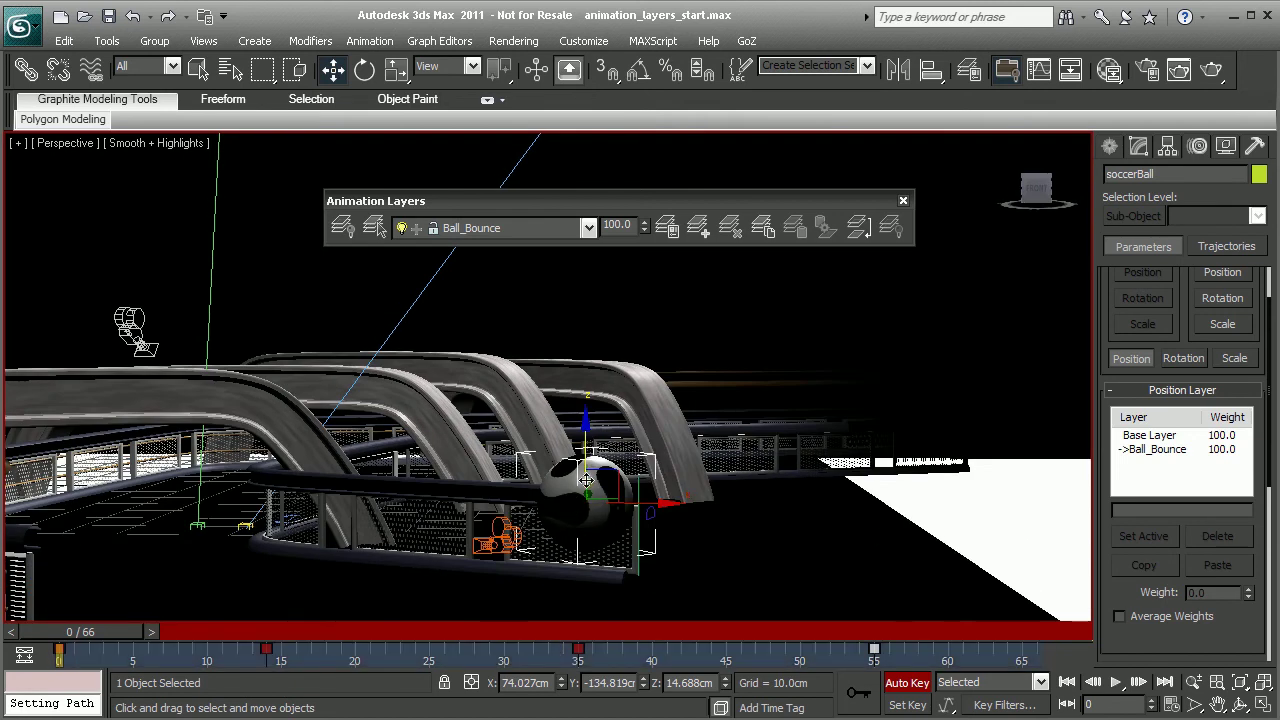
pyautogui.keyDown('alt'); pyautogui.moveTo(426, 514); pyautogui.dragTo(327, 579, button='middle'); pyautogui.keyUp('alt')
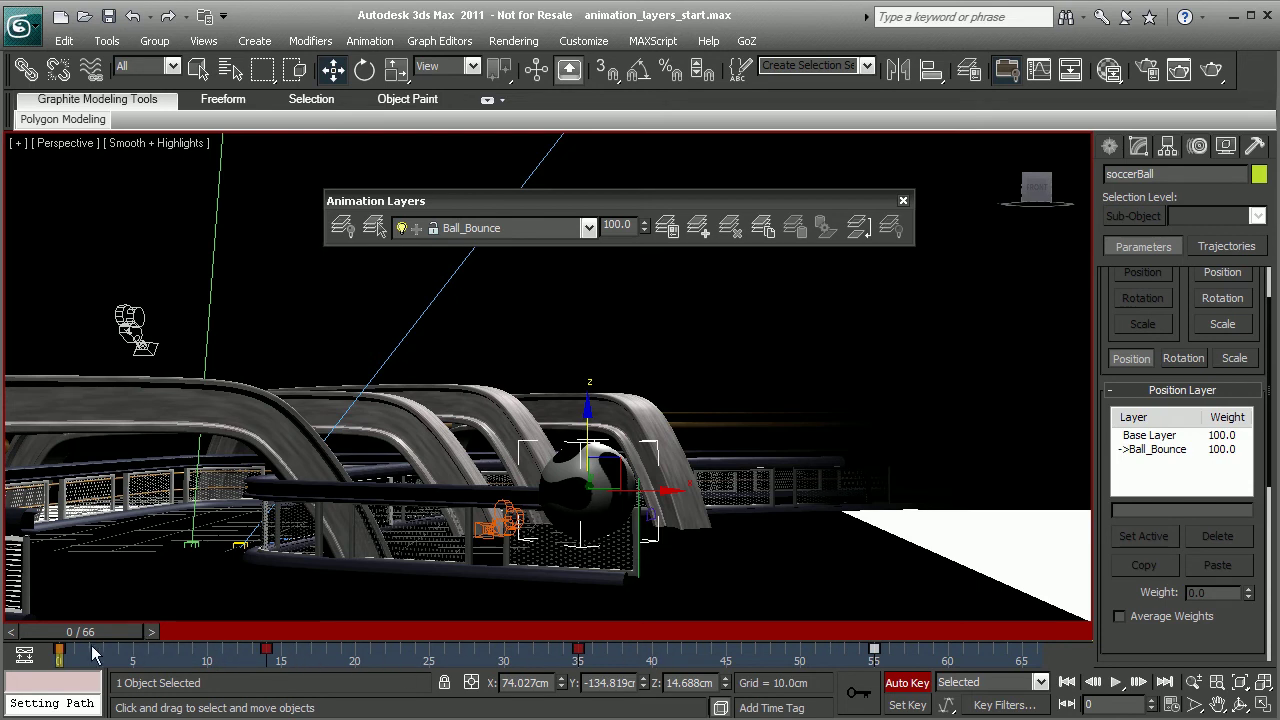
# Step: Copy the frame 0 key on the track bar to frames 24, 45 and 66
pyautogui.keyDown('shift'); pyautogui.moveTo(59, 650); pyautogui.dragTo(916, 664); pyautogui.keyUp('shift')
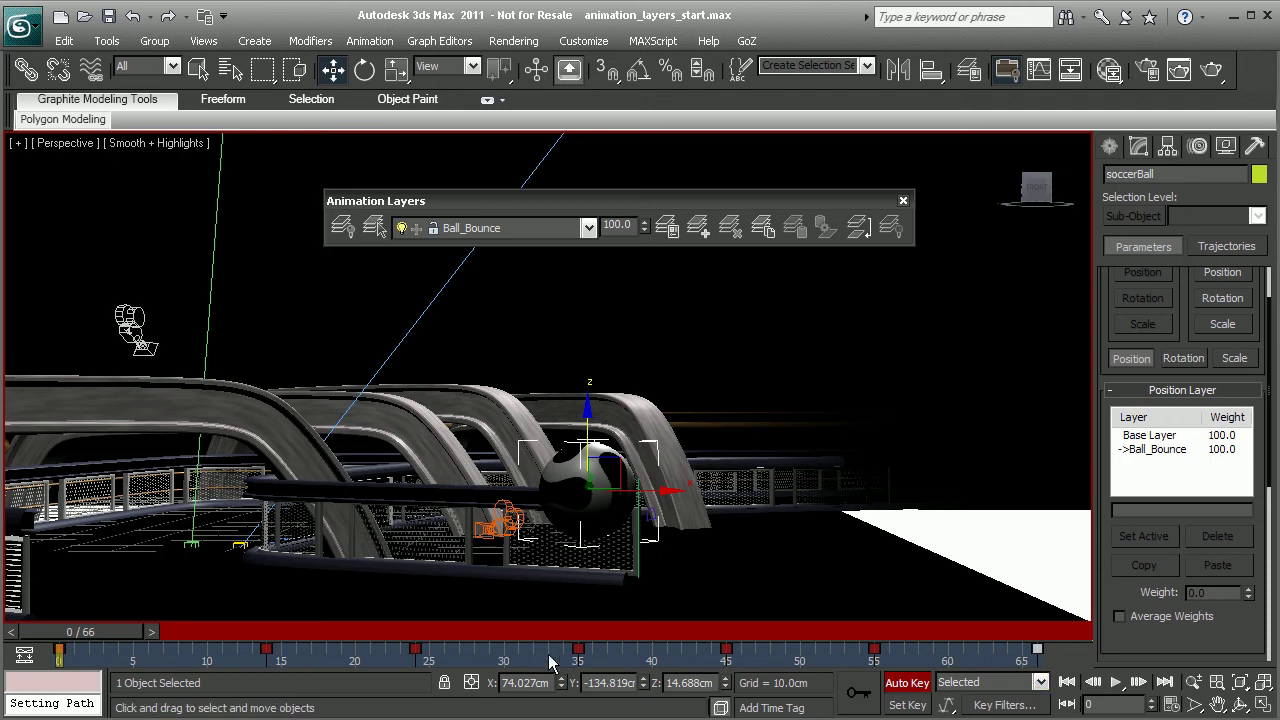
pyautogui.keyDown('shift'); pyautogui.moveTo(578, 650); pyautogui.dragTo(473, 651); pyautogui.keyUp('shift')
pyautogui.moveTo(476, 651); pyautogui.dragTo(578, 651)
pyautogui.keyDown('alt'); pyautogui.moveTo(407, 479); pyautogui.dragTo(391, 486, button='middle'); pyautogui.keyUp('alt')
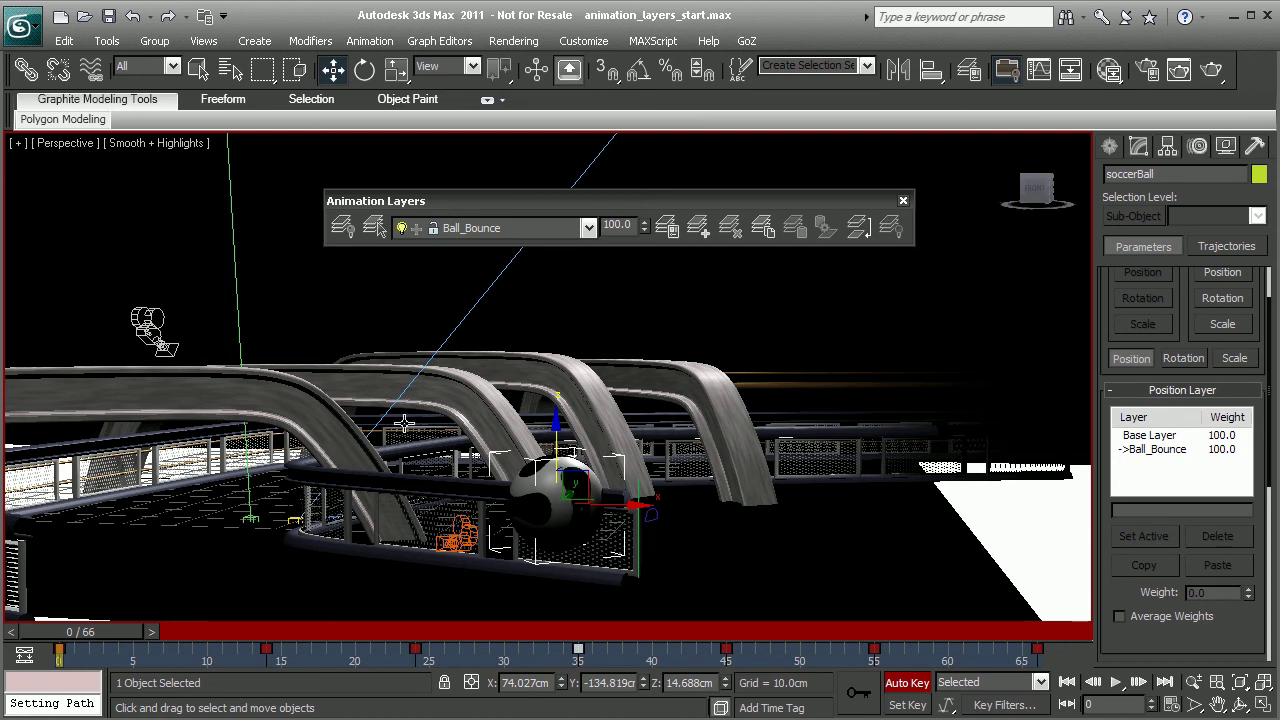
pyautogui.keyDown('alt'); pyautogui.moveTo(404, 422); pyautogui.dragTo(466, 464, button='middle'); pyautogui.keyUp('alt')
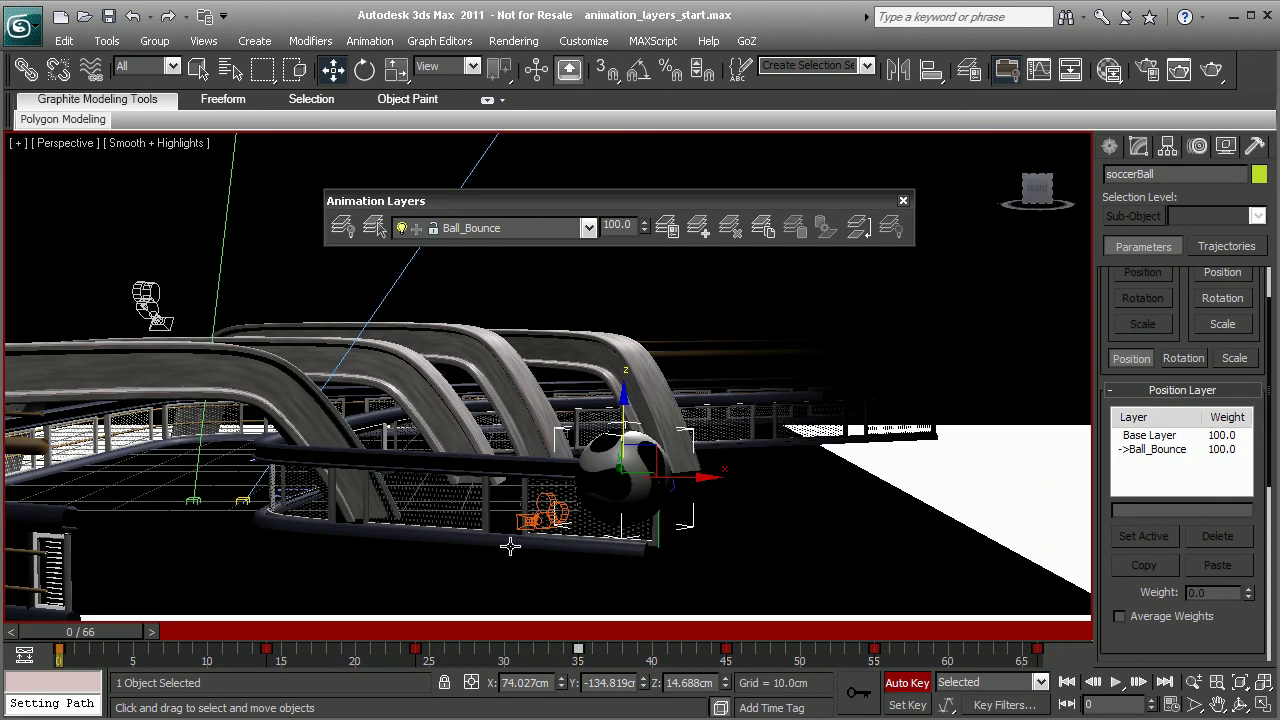
pyautogui.moveTo(124, 633); pyautogui.dragTo(440, 632)
pyautogui.press('w')
pyautogui.press('z')
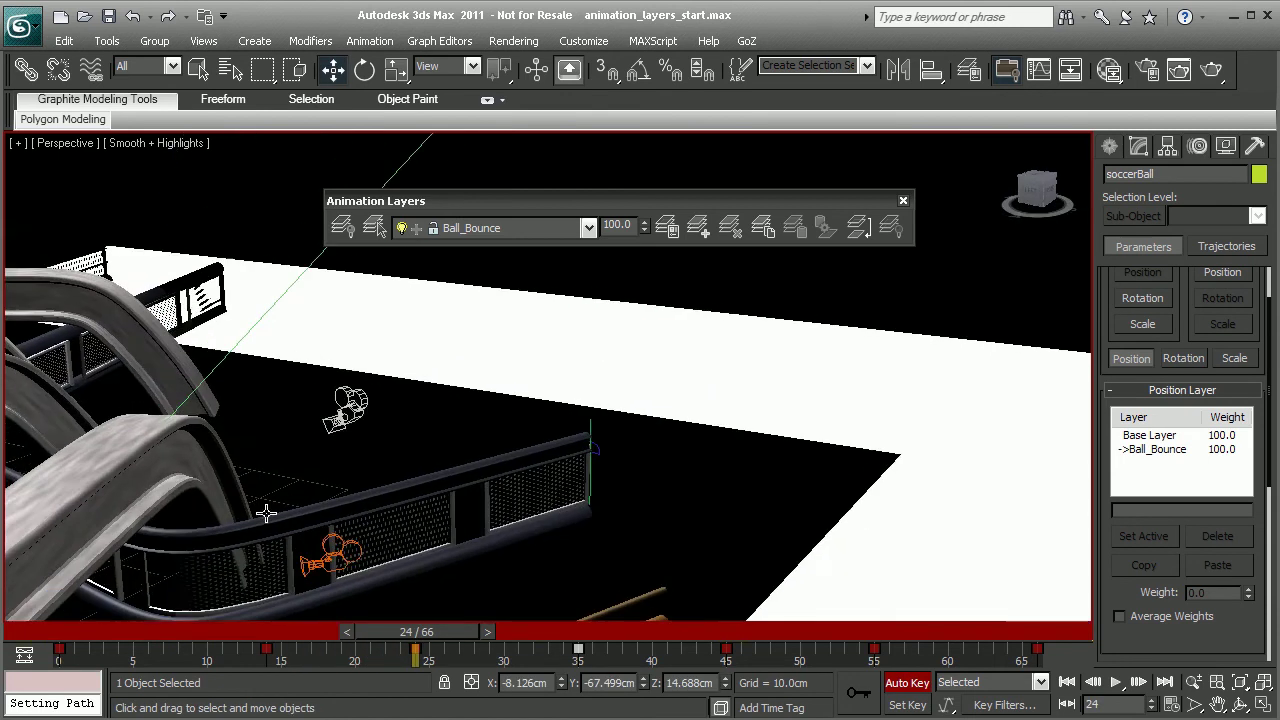
pyautogui.keyDown('alt'); pyautogui.moveTo(621, 415); pyautogui.dragTo(484, 598, button='middle'); pyautogui.keyUp('alt')
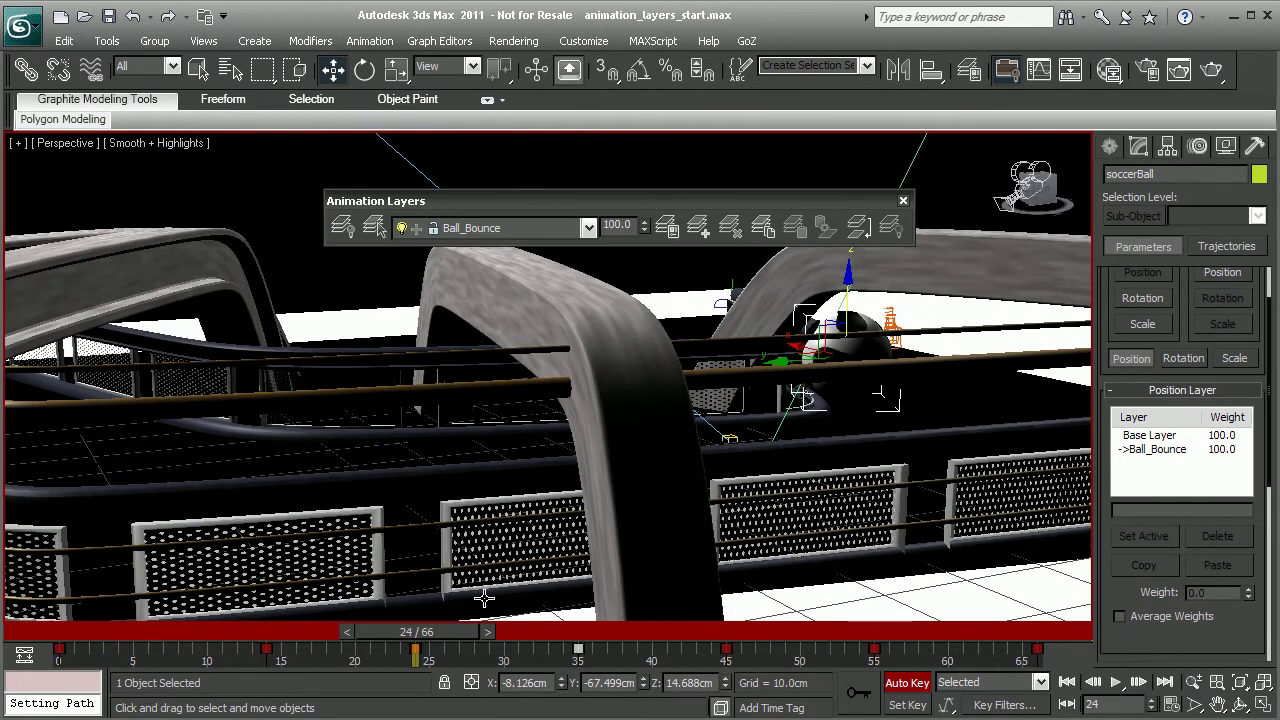
pyautogui.moveTo(435, 650); pyautogui.dragTo(632, 640)
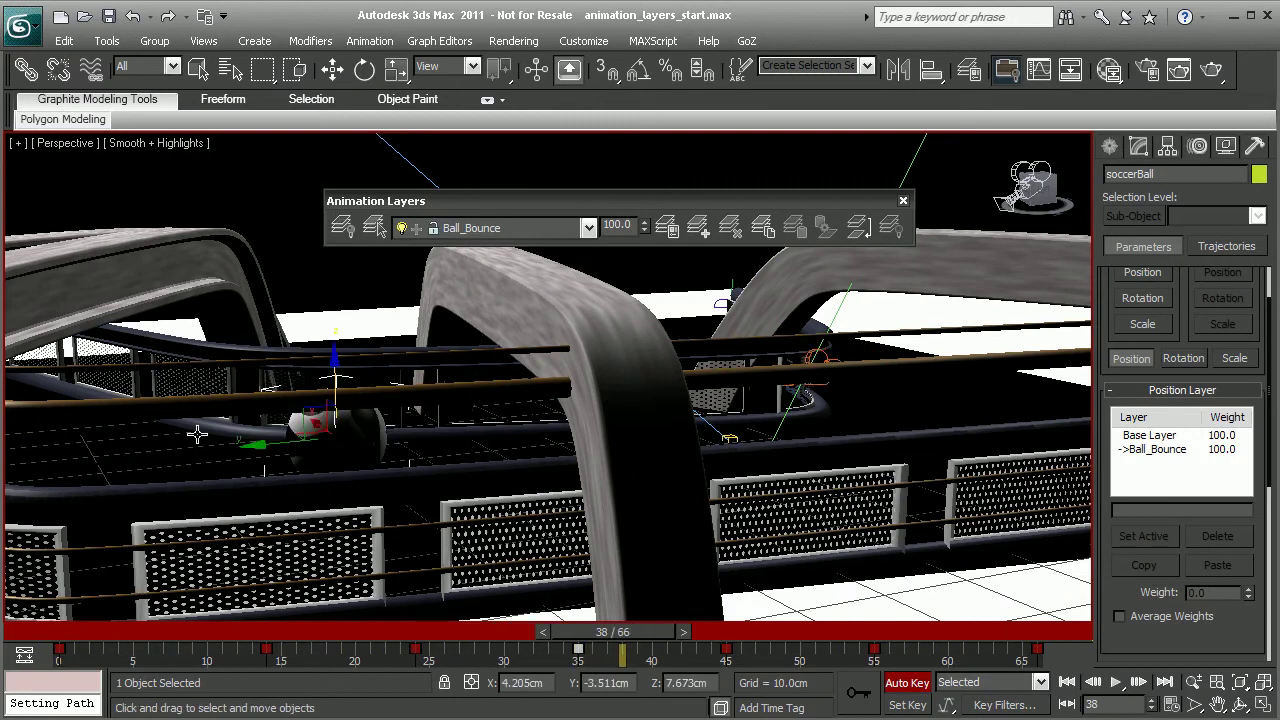
pyautogui.keyDown('alt'); pyautogui.moveTo(320, 430); pyautogui.dragTo(547, 582, button='middle'); pyautogui.keyUp('alt')
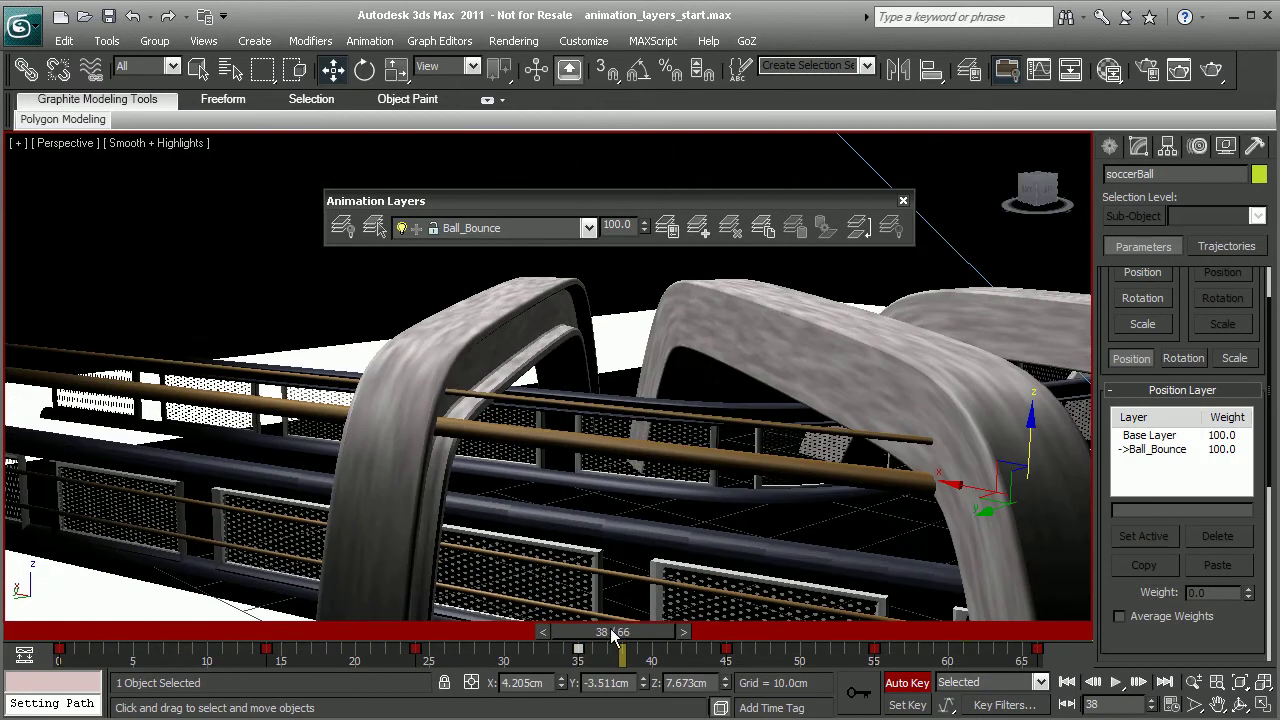
pyautogui.moveTo(613, 636); pyautogui.dragTo(60, 636)
pyautogui.press('w')
pyautogui.keyDown('alt'); pyautogui.moveTo(563, 484); pyautogui.dragTo(745, 482, button='middle'); pyautogui.keyUp('alt')
pyautogui.click(1115, 682)
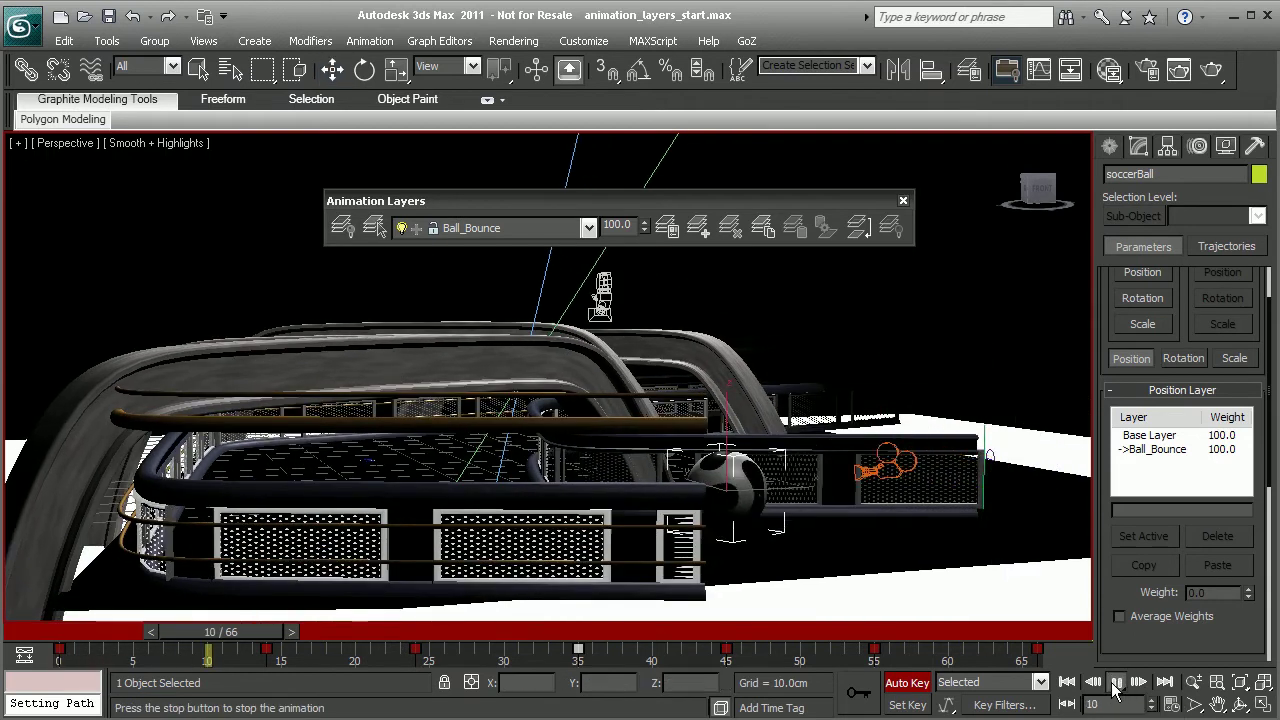
pyautogui.click(1115, 682)
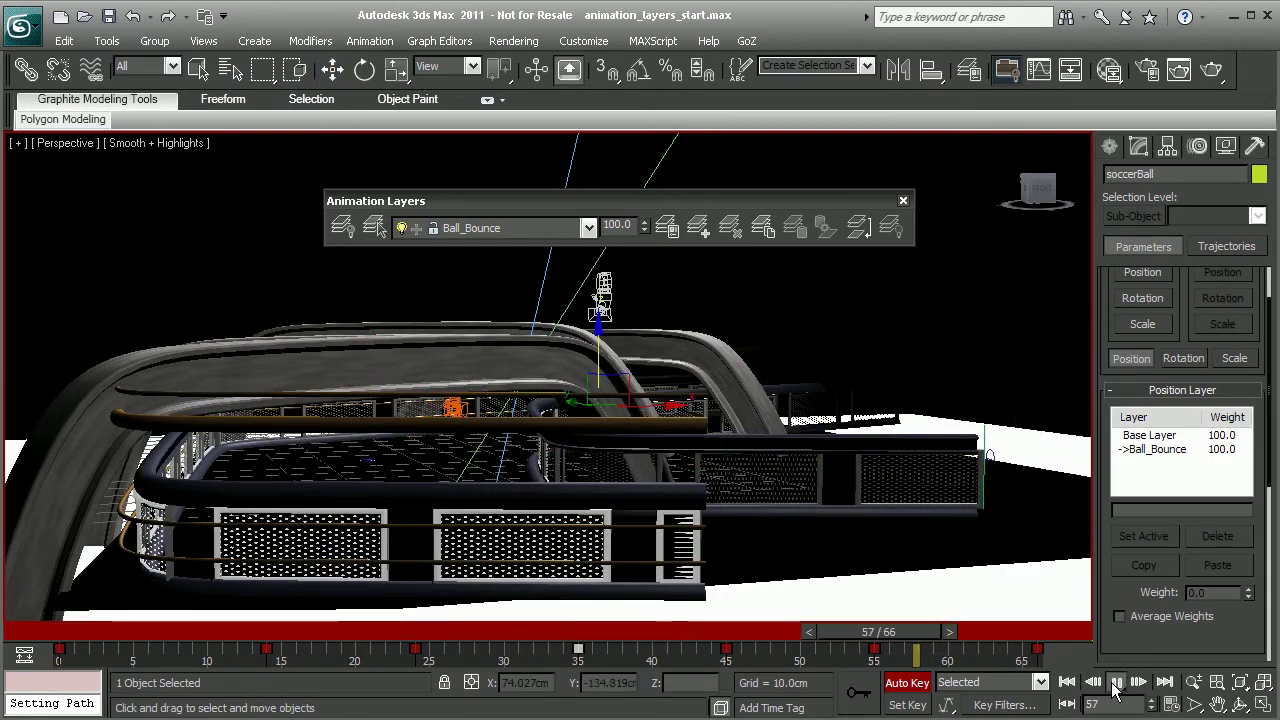
pyautogui.keyDown('alt'); pyautogui.moveTo(830, 450); pyautogui.dragTo(851, 497, button='middle'); pyautogui.keyUp('alt')
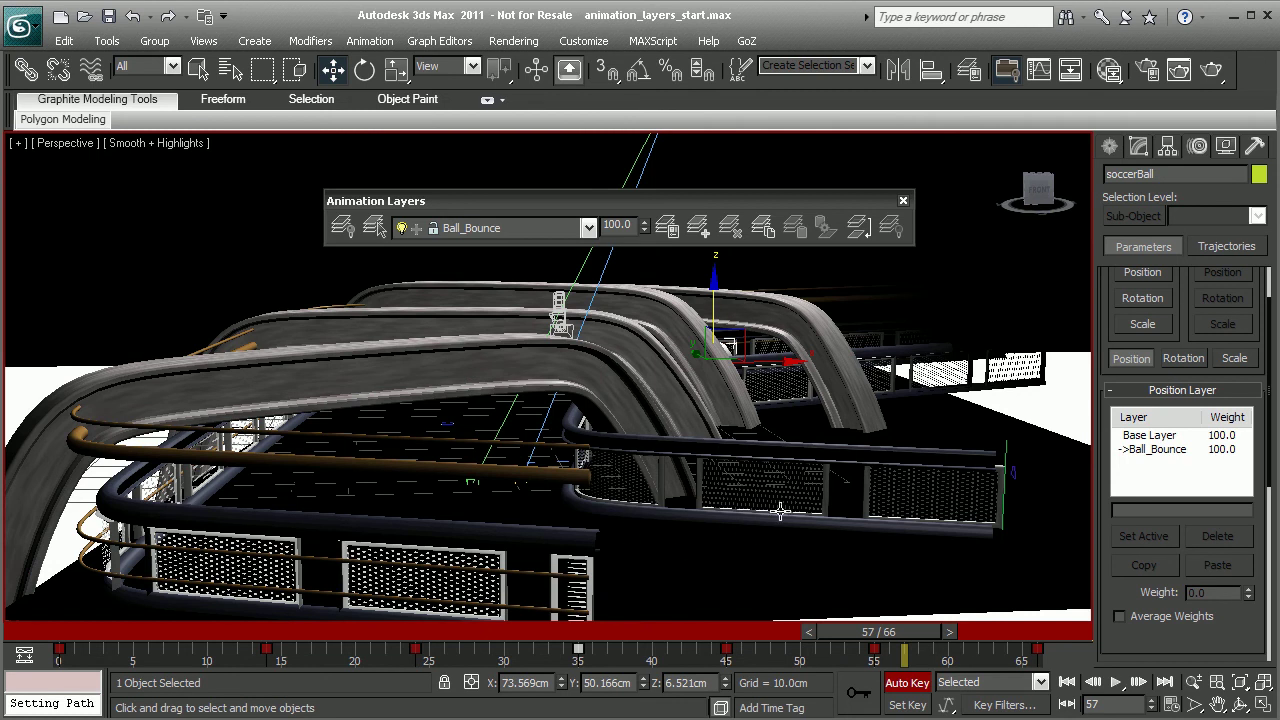
pyautogui.keyDown('alt'); pyautogui.moveTo(749, 470); pyautogui.dragTo(873, 462, button='middle'); pyautogui.keyUp('alt')
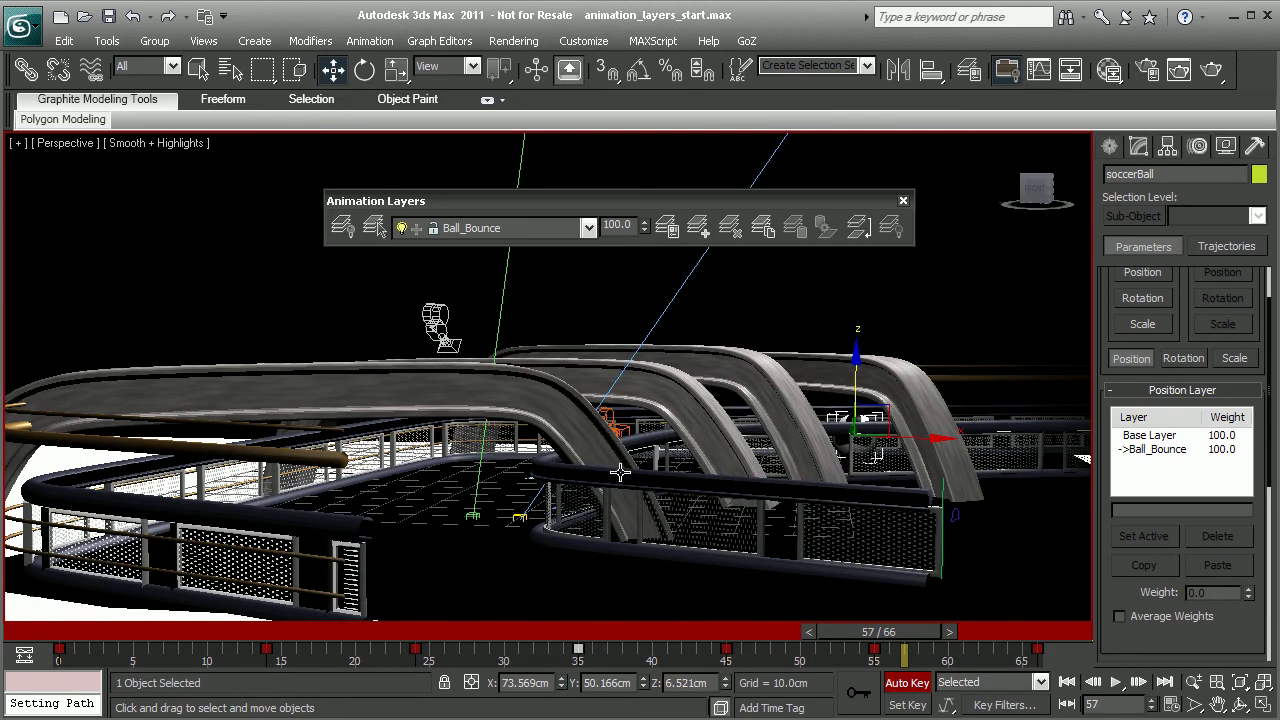
# Step: Move to frame 8 and open the Curve Editor for the soccer ball
pyautogui.moveTo(907, 632); pyautogui.dragTo(193, 632)
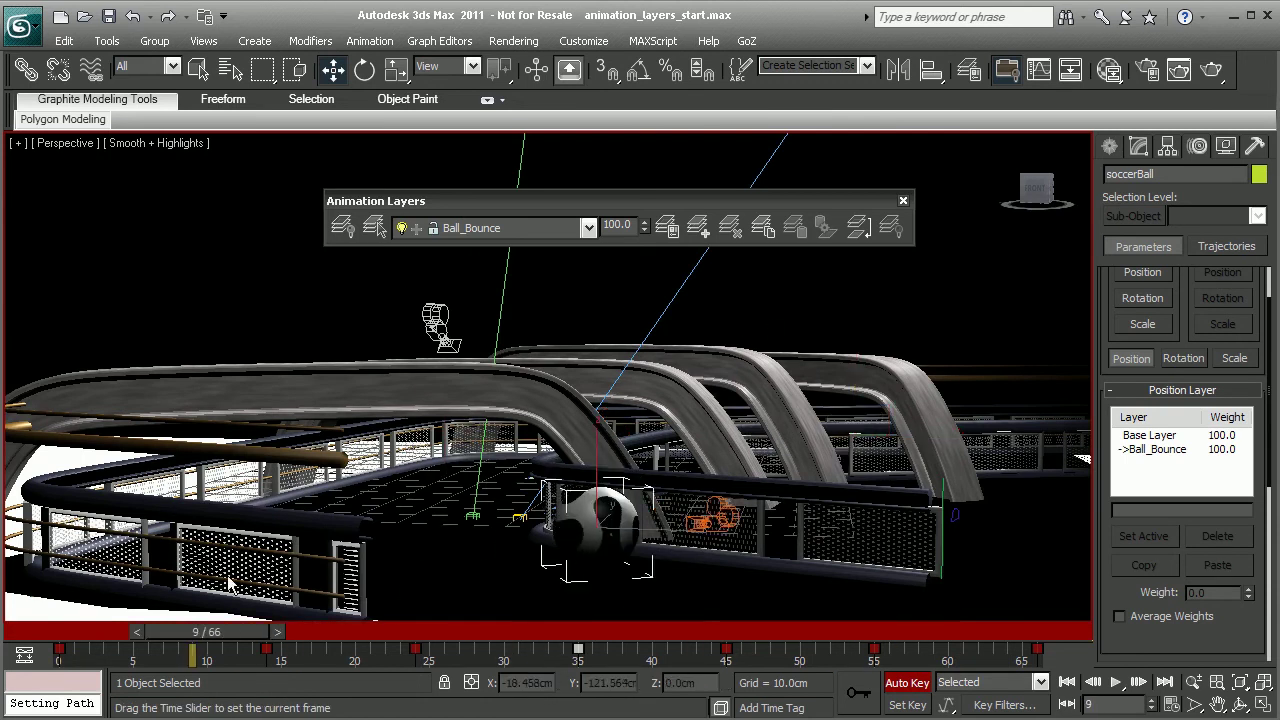
pyautogui.rightClick(620, 512)
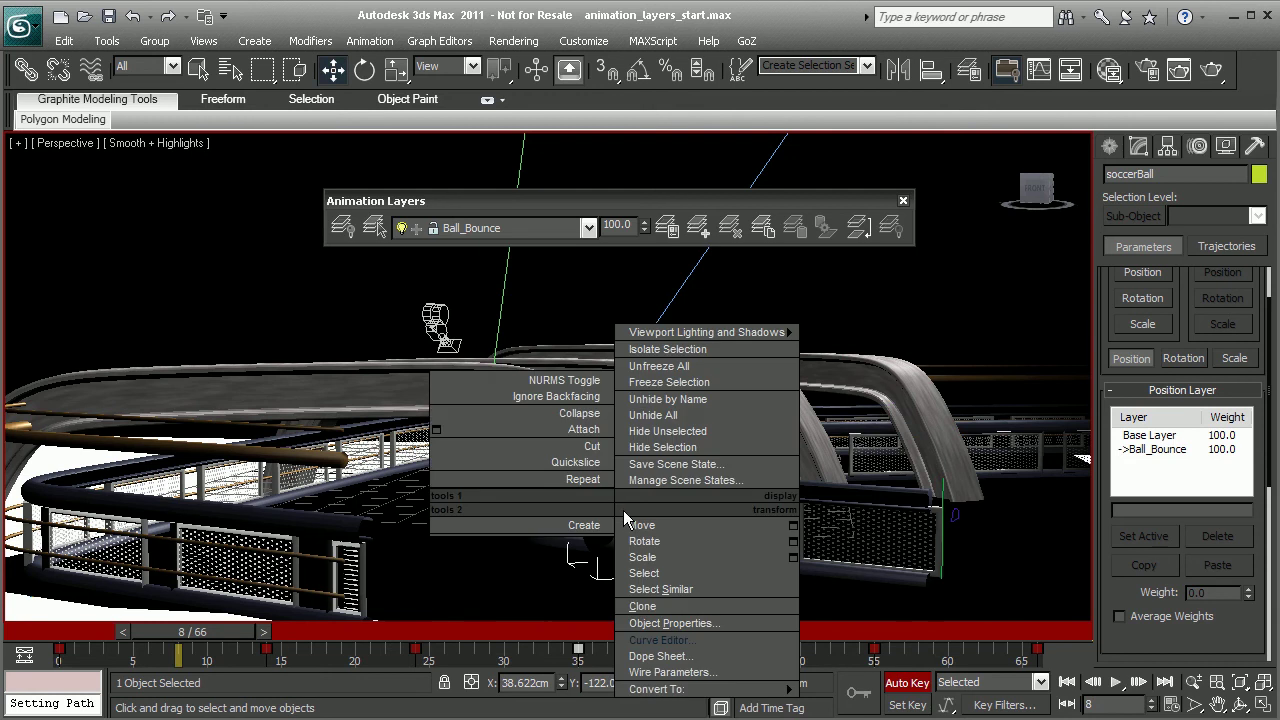
pyautogui.click(660, 640)
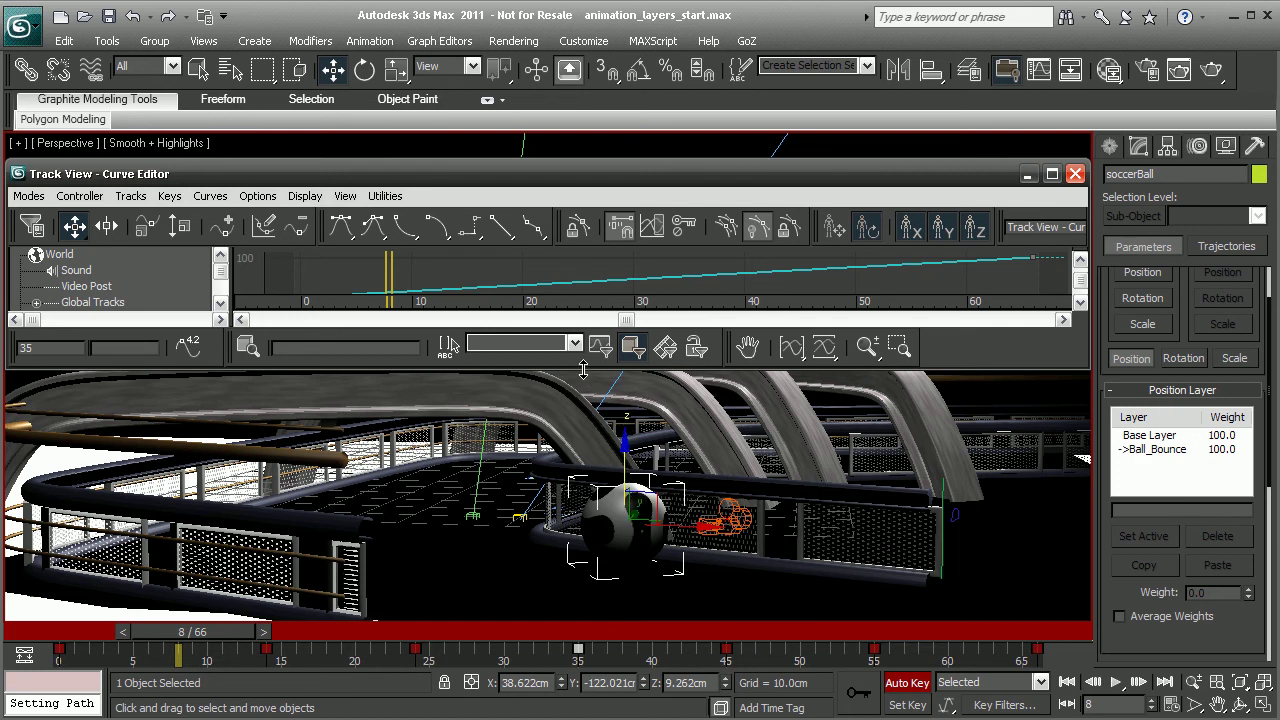
# Step: Enlarge the Curve Editor and display Ball_Bounce's Z Position curve with its three dips
pyautogui.moveTo(583, 370); pyautogui.dragTo(585, 424)
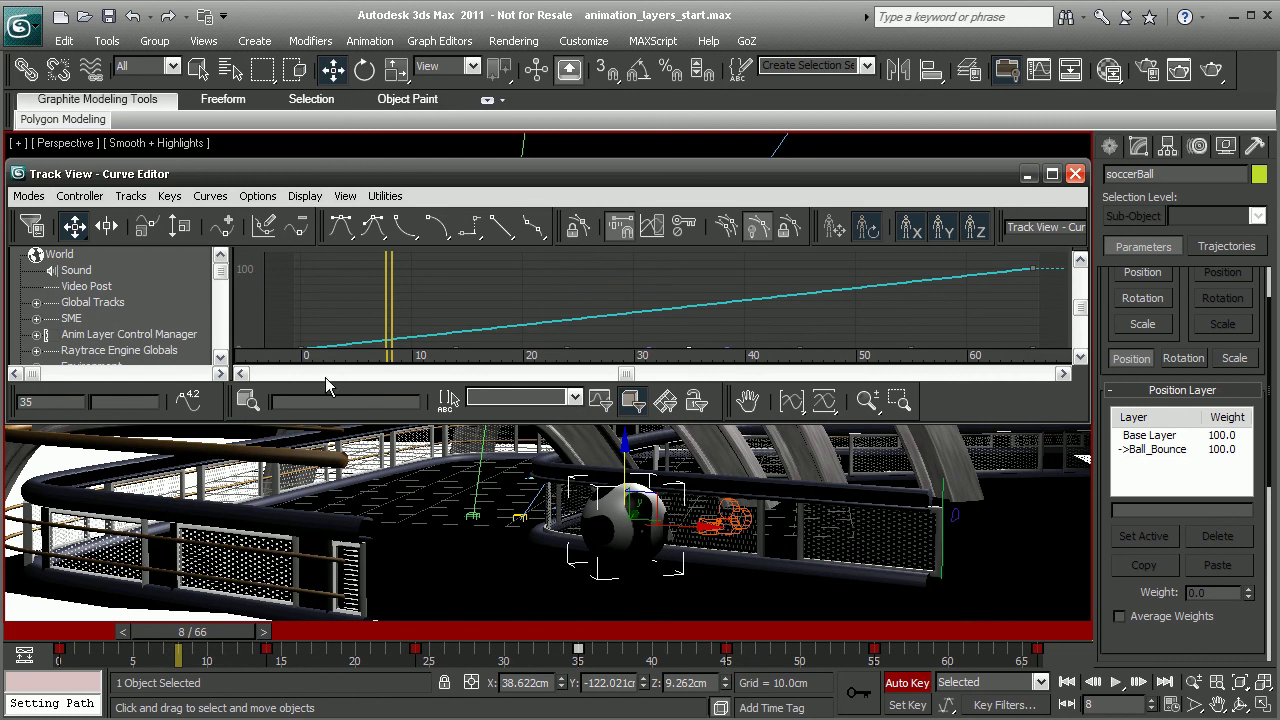
pyautogui.moveTo(447, 426); pyautogui.dragTo(453, 538)
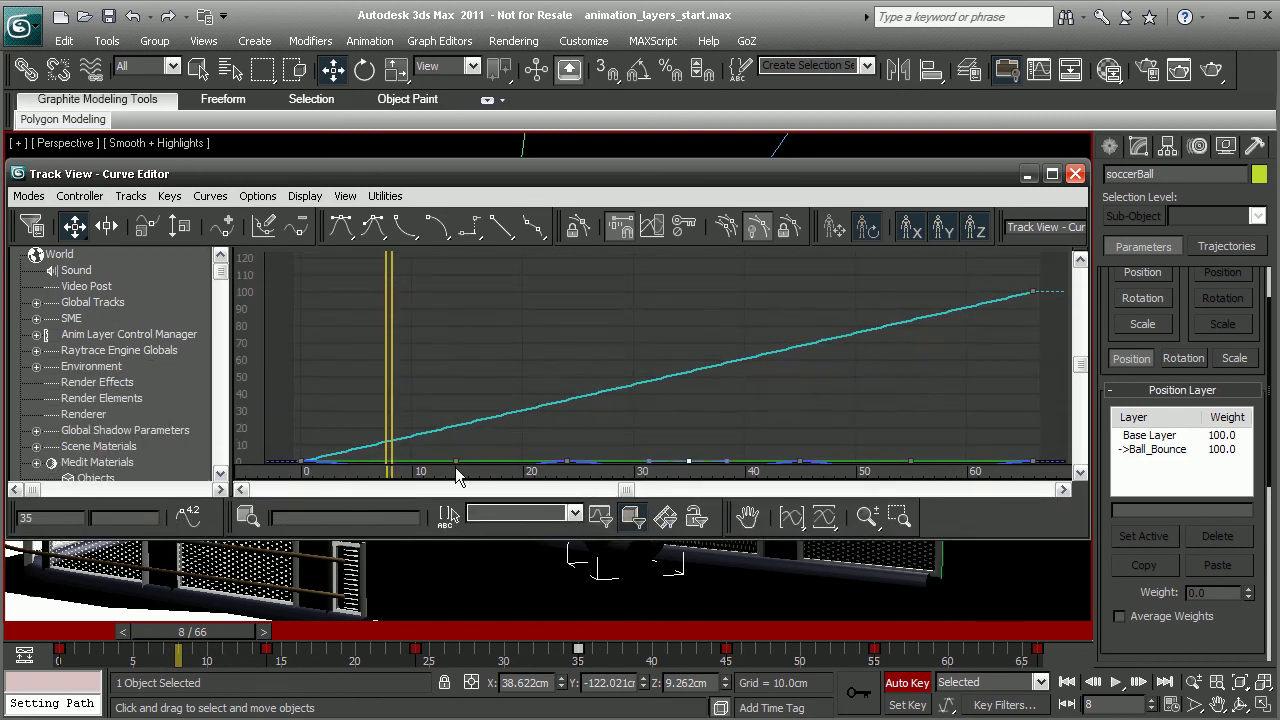
pyautogui.moveTo(463, 178); pyautogui.dragTo(548, 153)
pyautogui.scroll(-5, 185, 312)
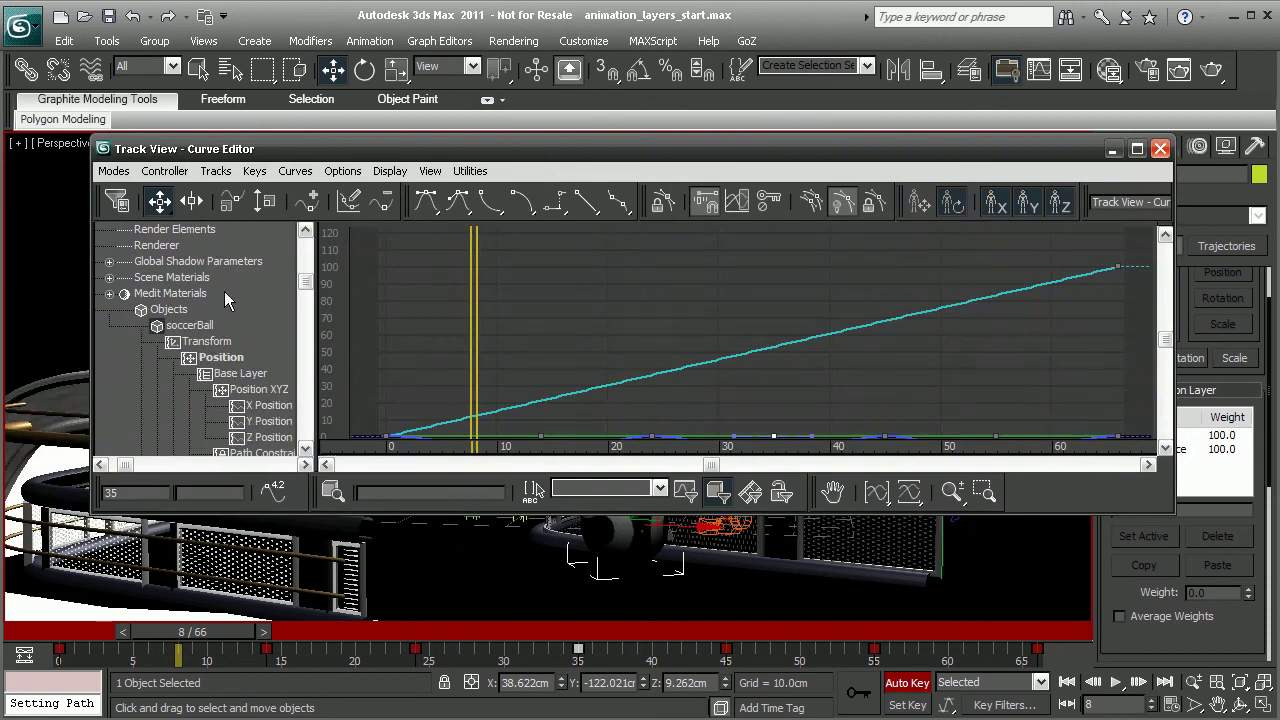
pyautogui.scroll(-4, 195, 320)
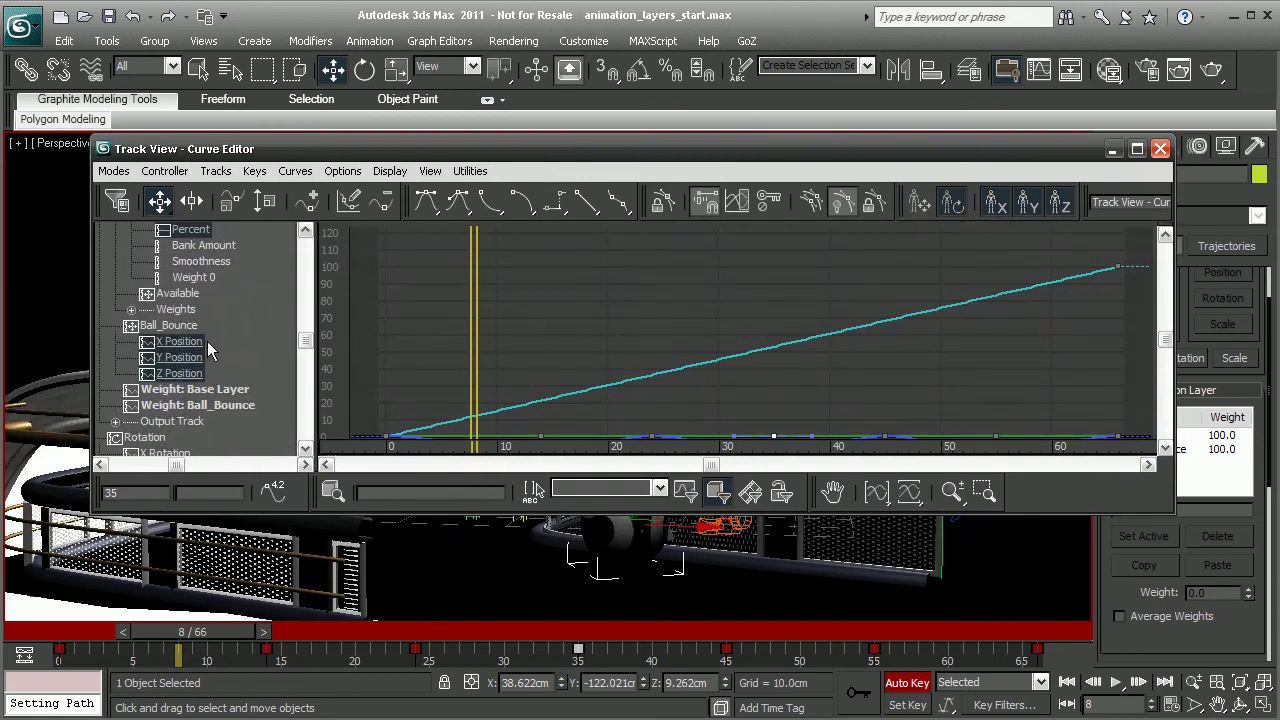
pyautogui.click(171, 359)
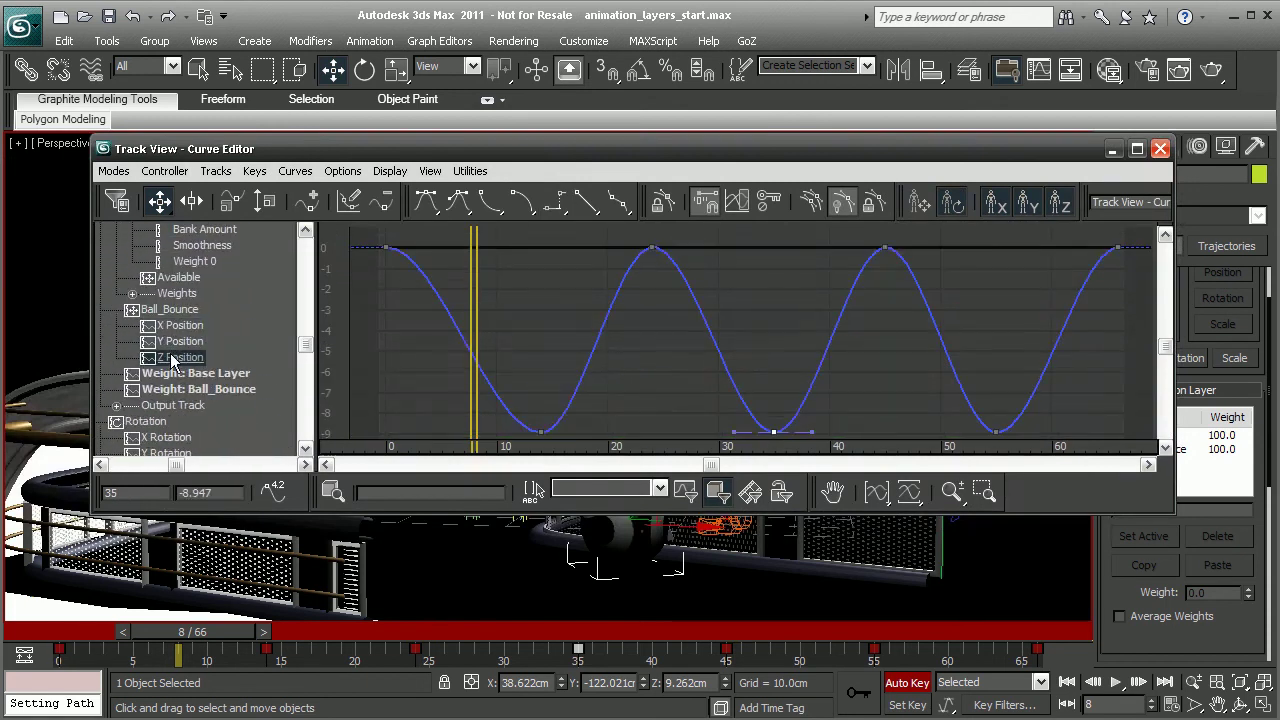
pyautogui.click(764, 279)
# Step: Give the three lowest Ball_Bounce Z Position keys fast tangents for sharp V-shaped dips
pyautogui.moveTo(470, 395); pyautogui.dragTo(1097, 445)
pyautogui.moveTo(615, 388); pyautogui.dragTo(591, 360, button='middle')
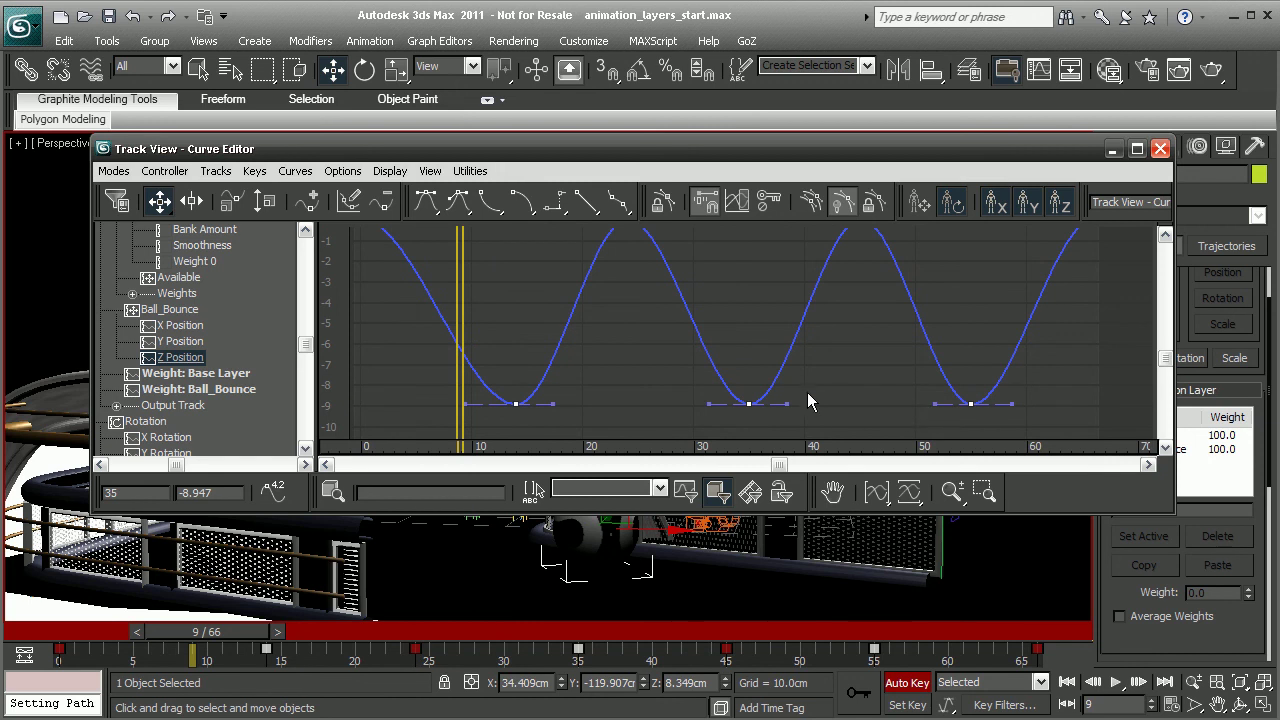
pyautogui.click(488, 203)
# Step: Check the sharpened bounce curve, then close Track View to return to Perspective
pyautogui.moveTo(491, 213); pyautogui.dragTo(519, 381, button='middle')
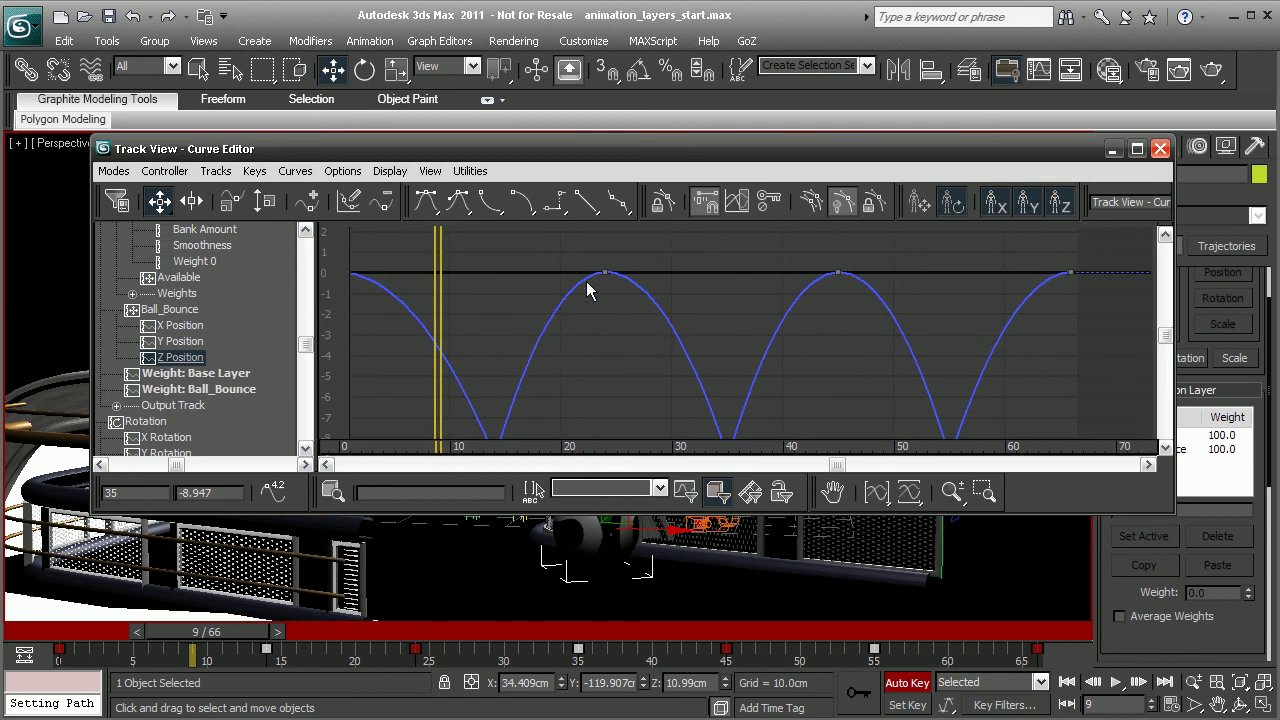
pyautogui.moveTo(640, 283)
pyautogui.mouseDown(button='middle')
pyautogui.moveTo(711, 340)
pyautogui.moveTo(634, 294)
pyautogui.mouseUp(button='middle')
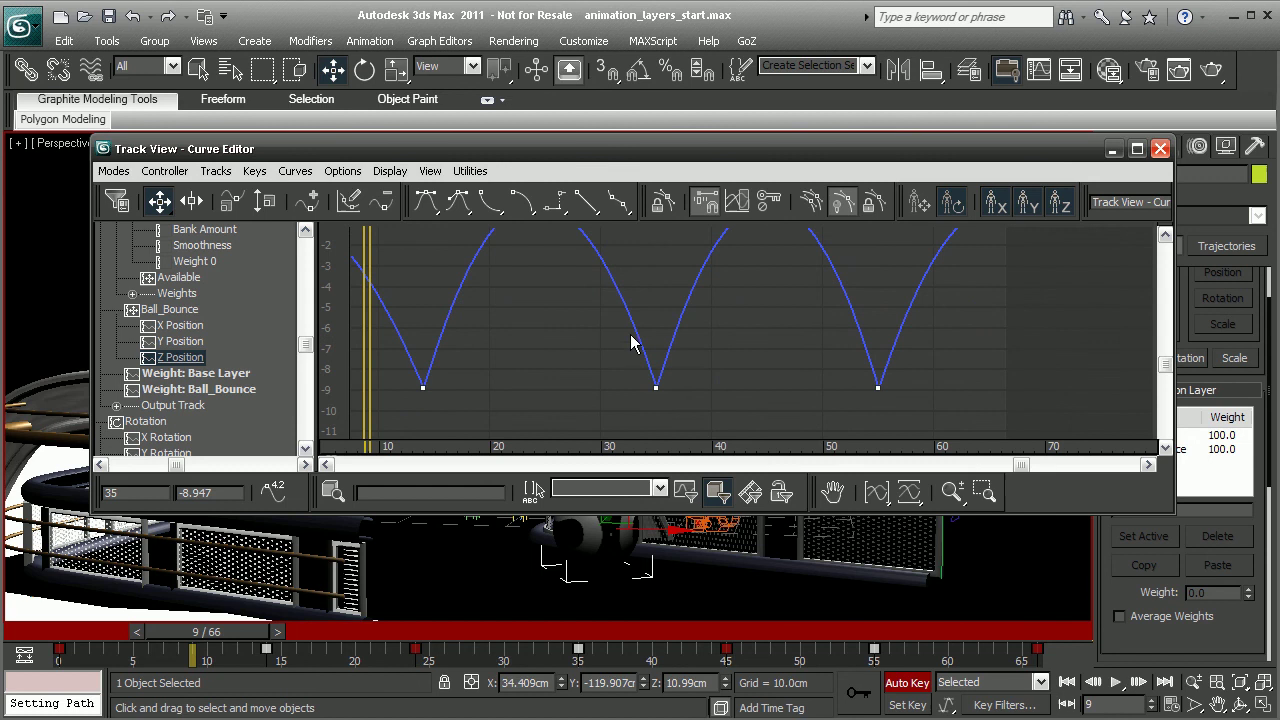
pyautogui.click(1160, 148)
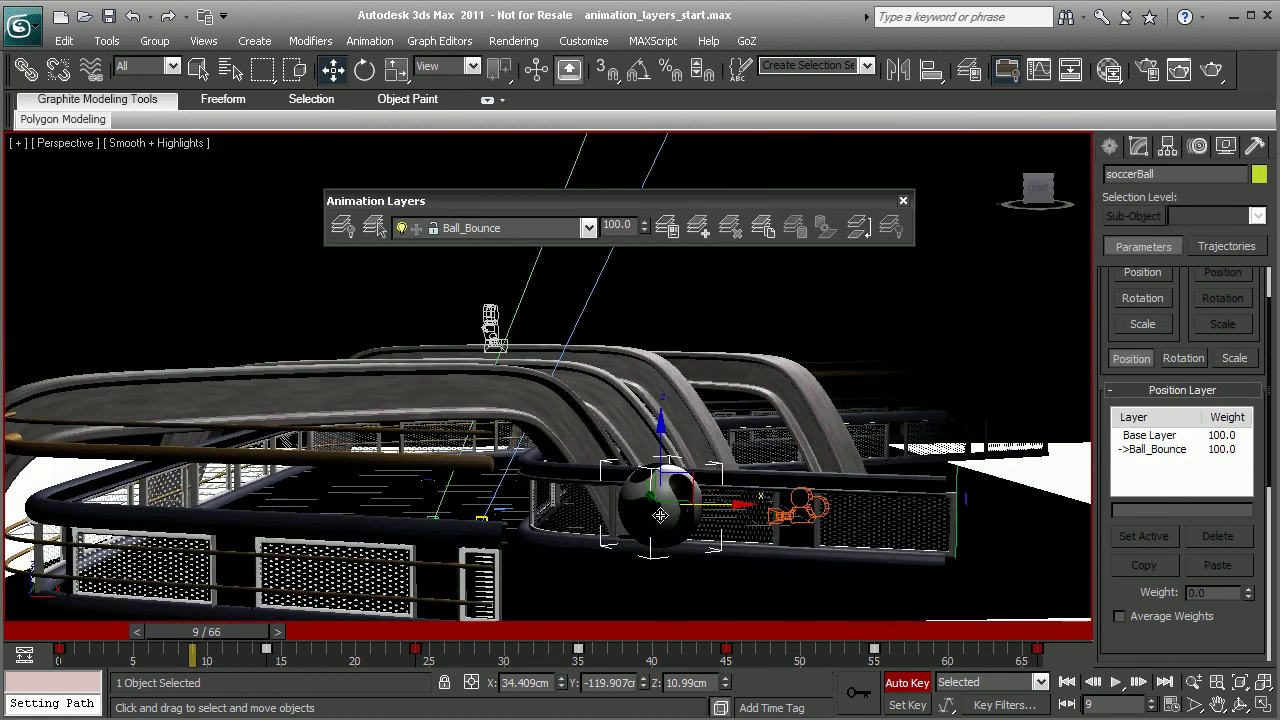
pyautogui.click(1067, 681)
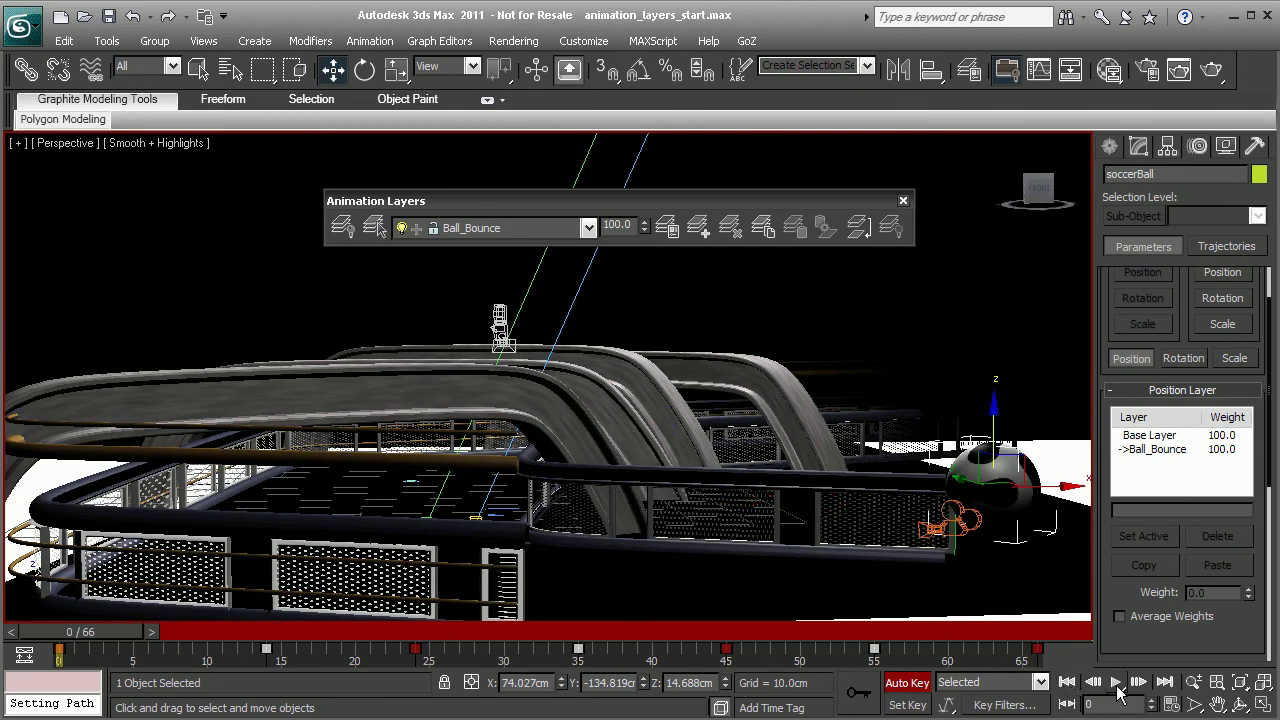
pyautogui.click(1116, 682)
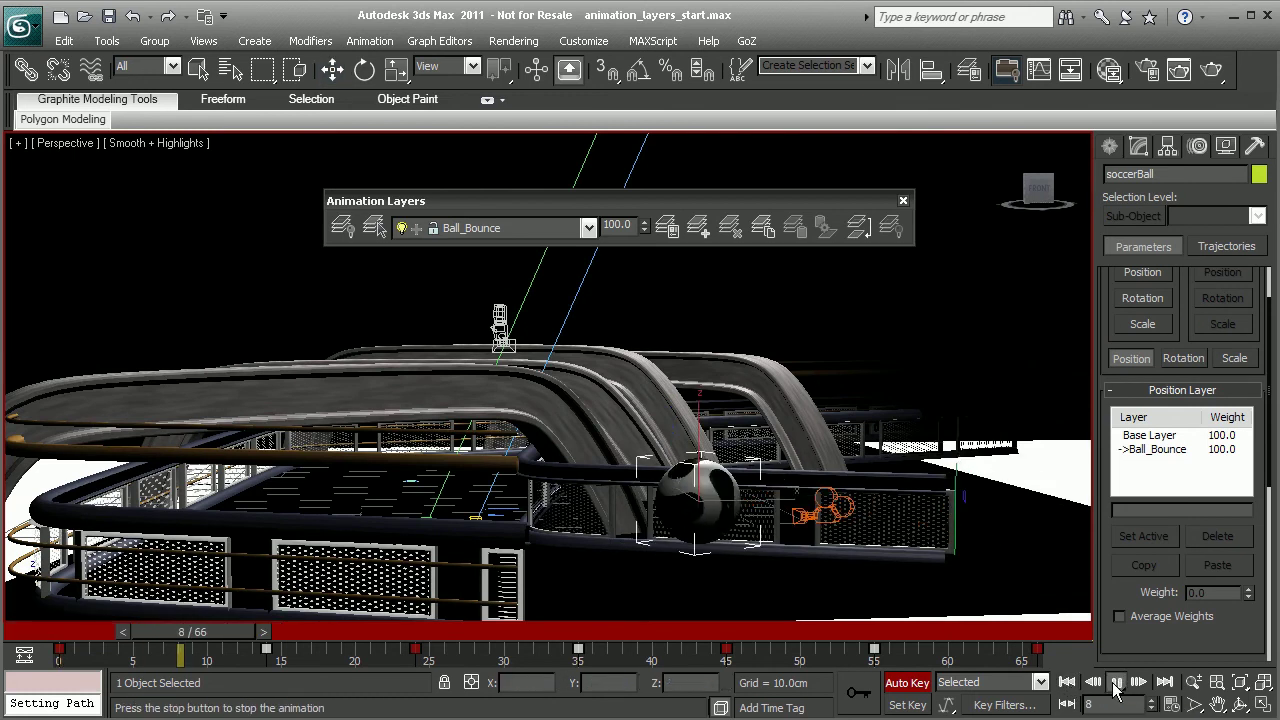
pyautogui.keyDown('alt'); pyautogui.moveTo(640, 420); pyautogui.dragTo(790, 418, button='middle'); pyautogui.keyUp('alt')
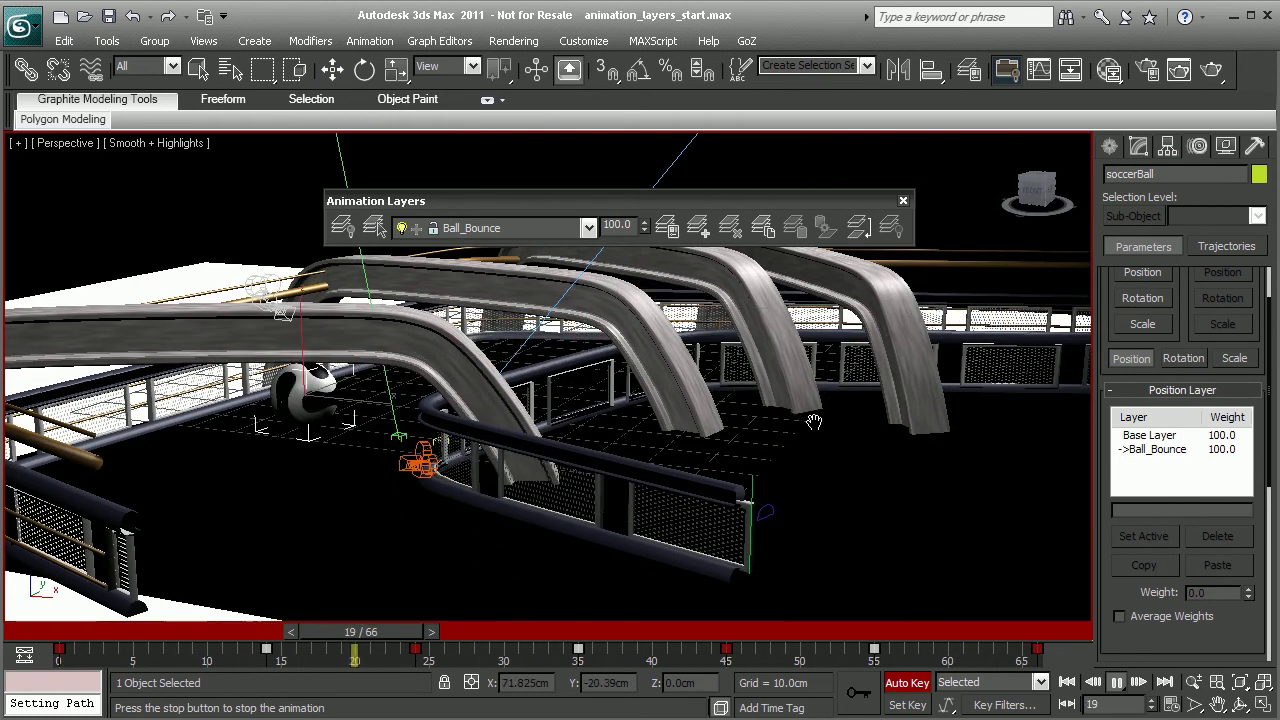
pyautogui.click(1116, 682)
pyautogui.click(1068, 683)
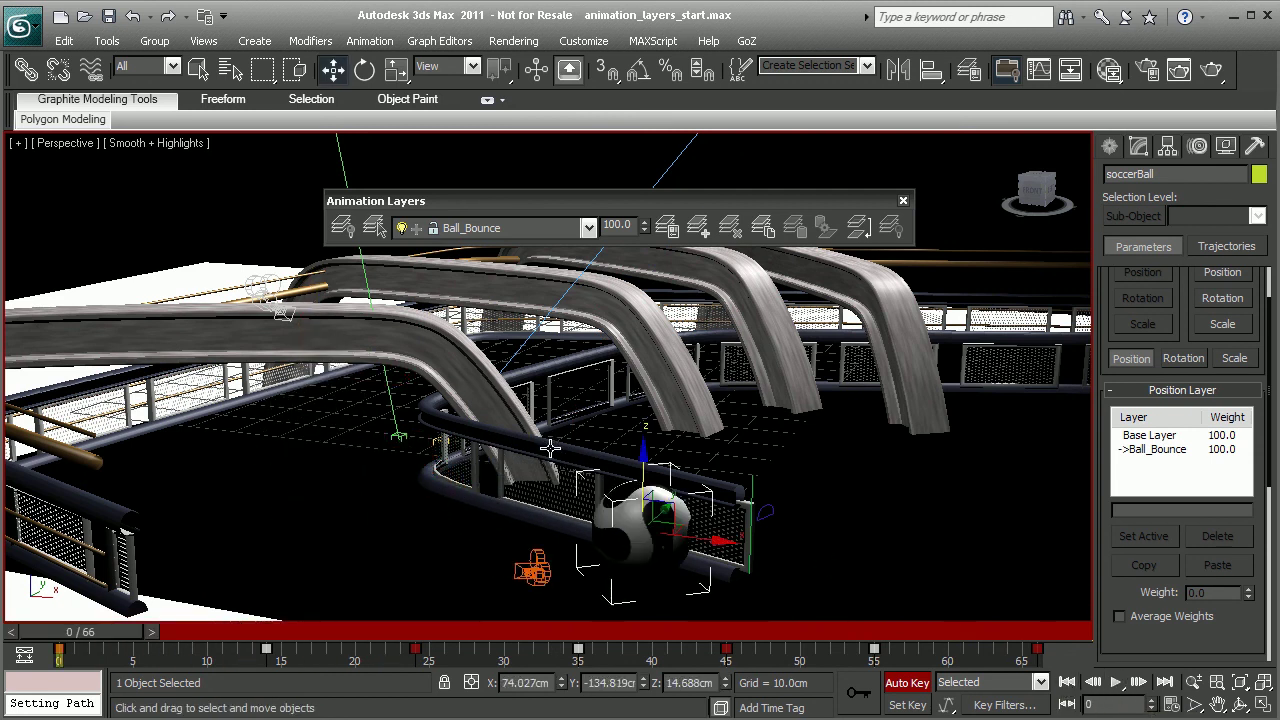
pyautogui.keyDown('alt'); pyautogui.moveTo(551, 449); pyautogui.dragTo(569, 446, button='middle'); pyautogui.keyUp('alt')
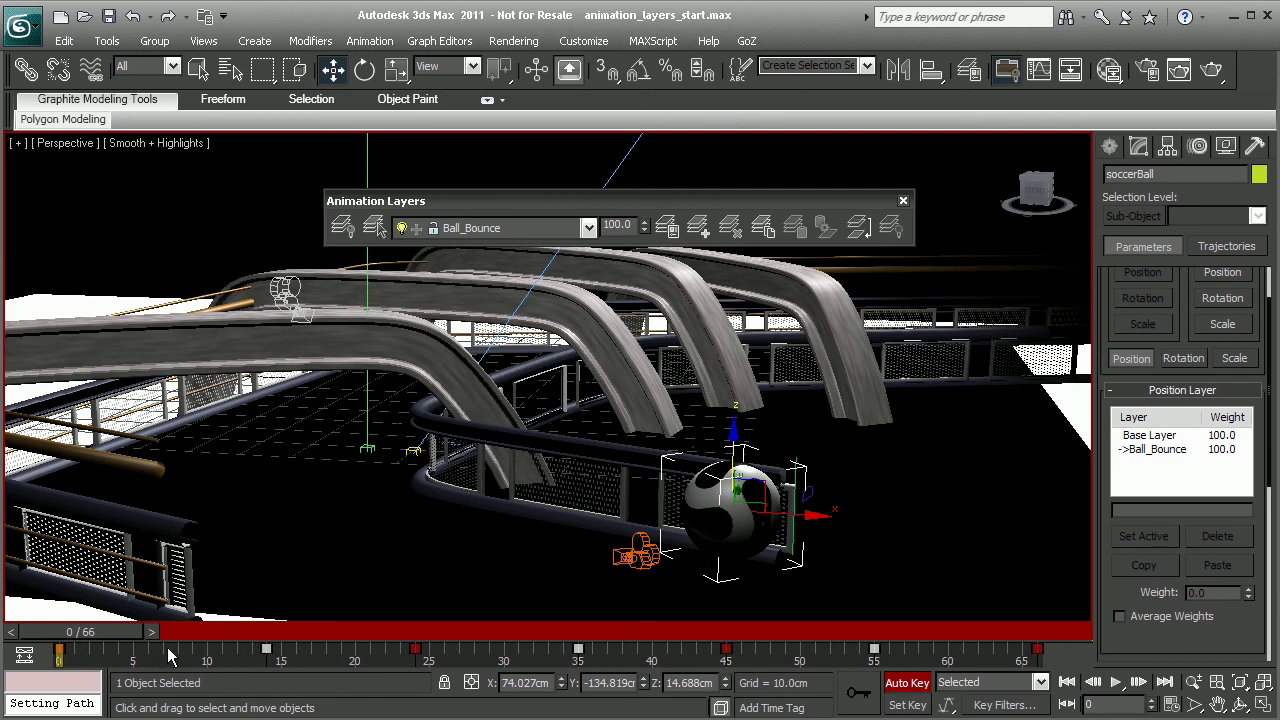
pyautogui.moveTo(130, 632); pyautogui.dragTo(60, 632)
pyautogui.press('w')
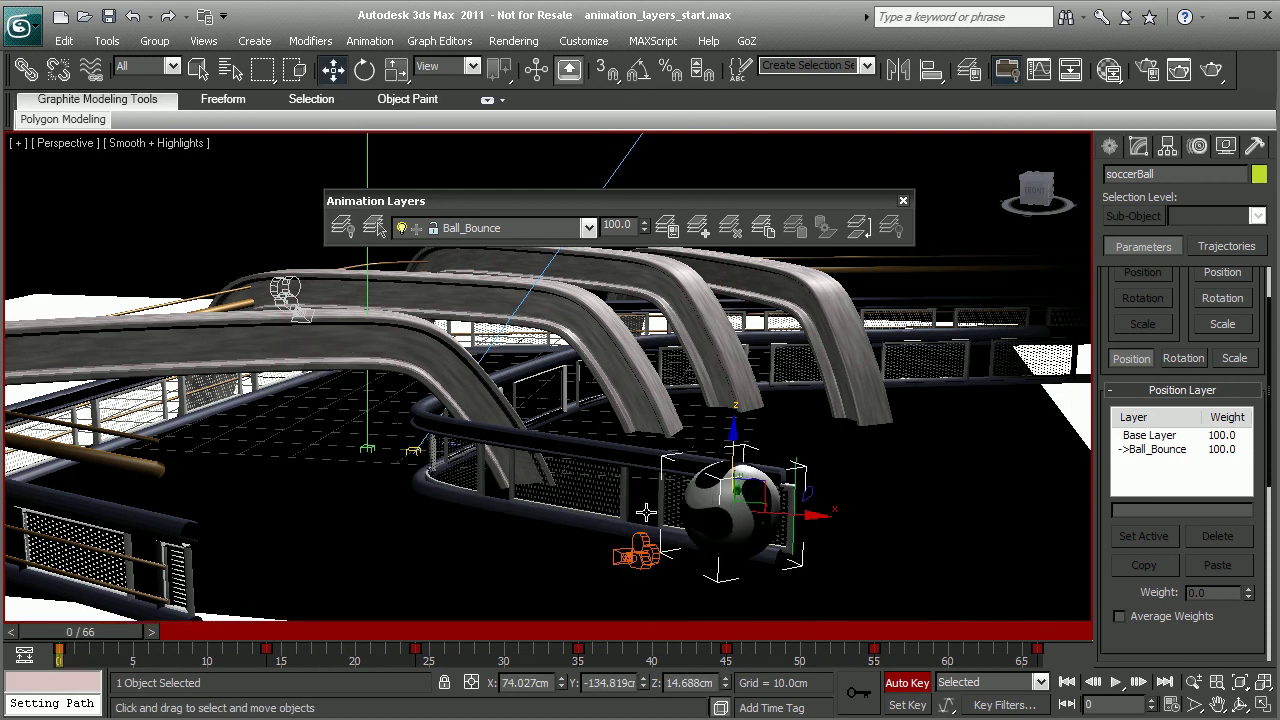